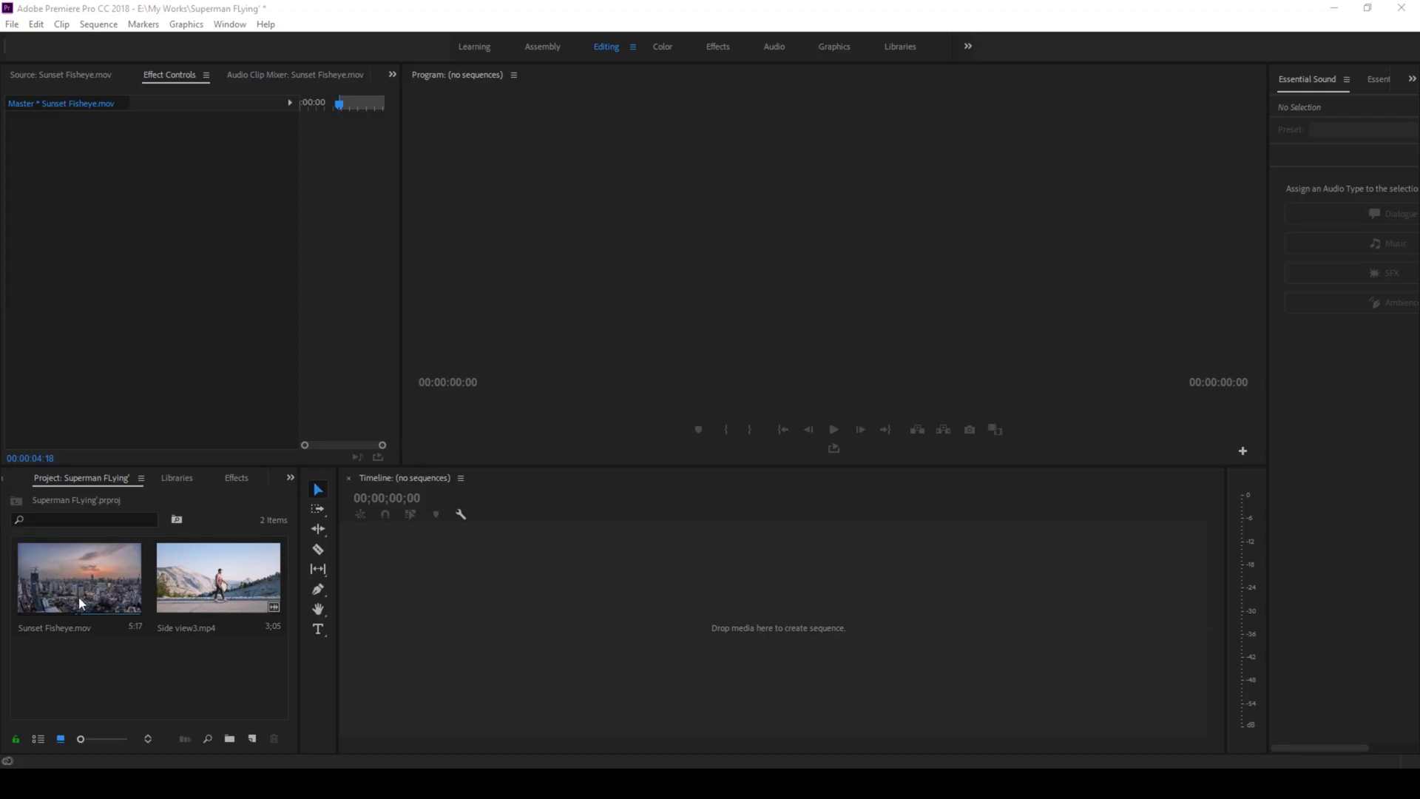
Drag Sunset Fisheye and Side view3 together onto the Timeline to create the Side view3 sequence
click(80, 599)
shift+click(183, 592)
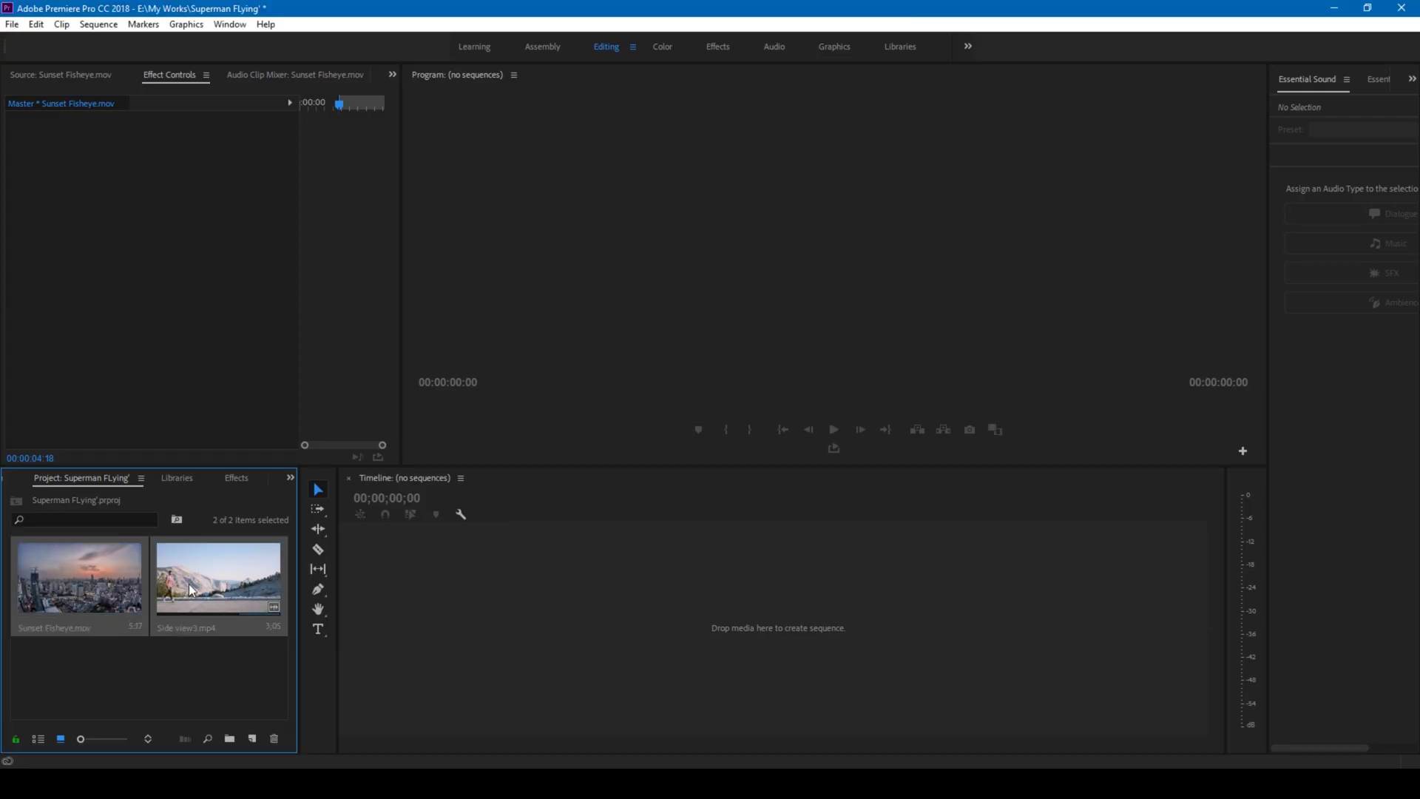
drag(191, 591, 380, 586)
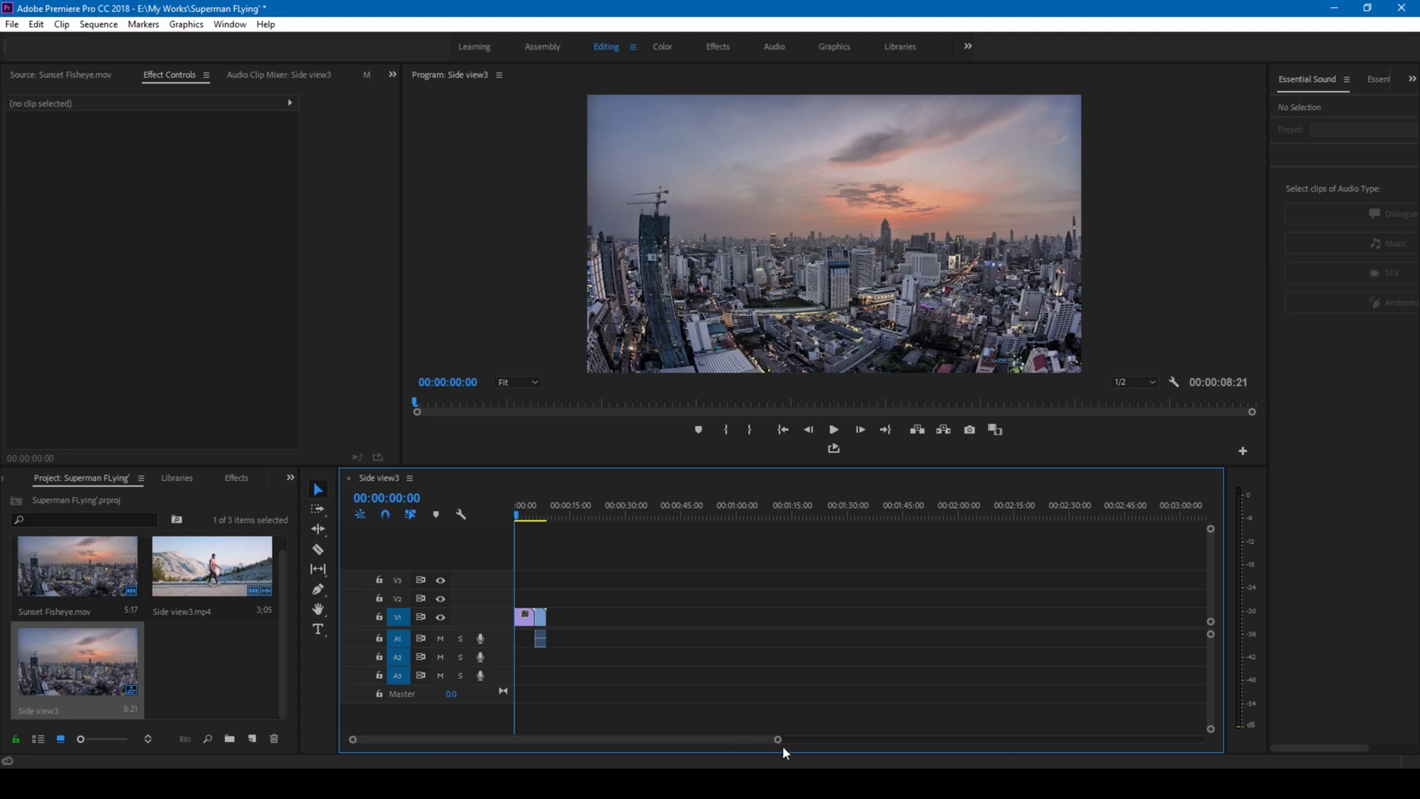
drag(777, 741, 616, 744)
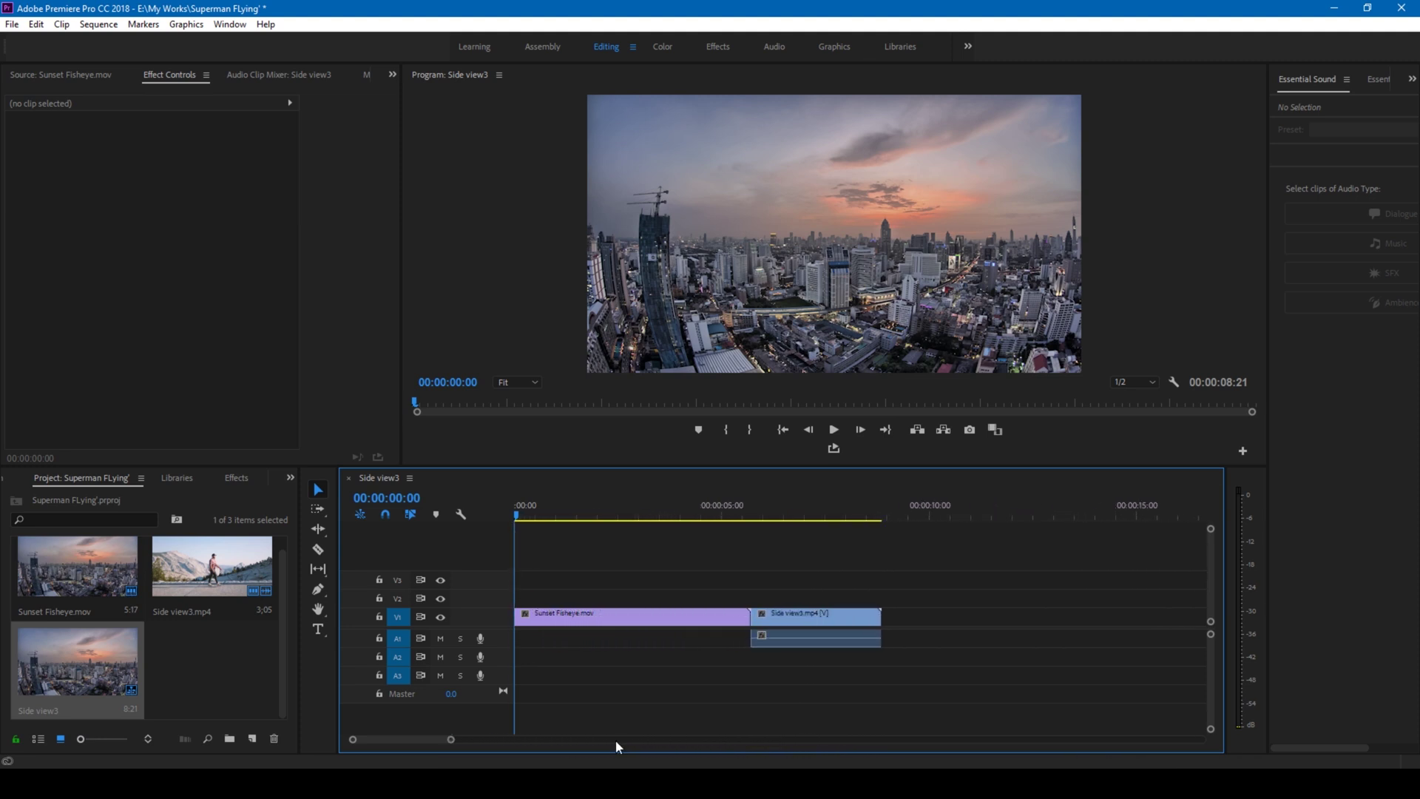
right_click(201, 658)
mouse_move(245, 577)
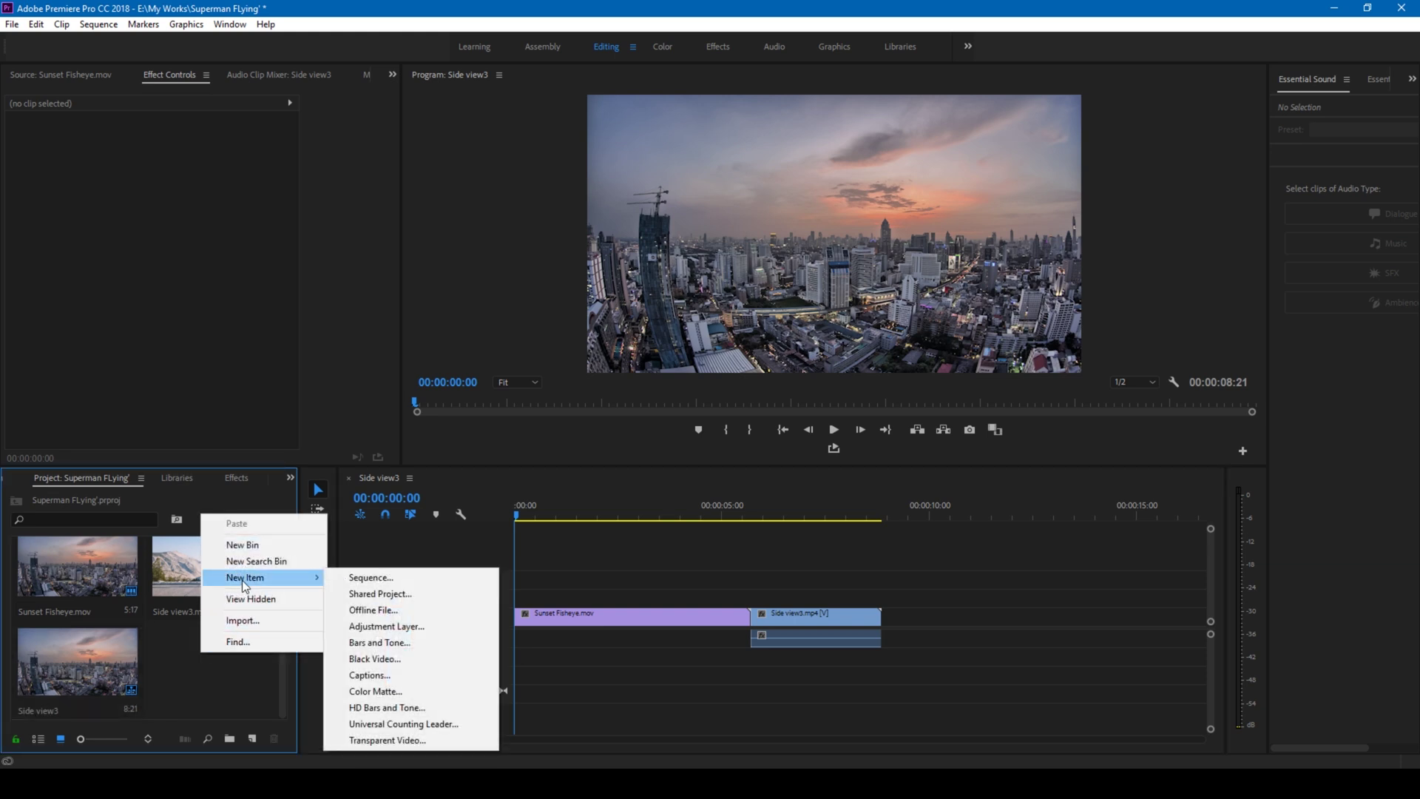
Create a new Adjustment Layer and place it on V2 above the clips
click(359, 625)
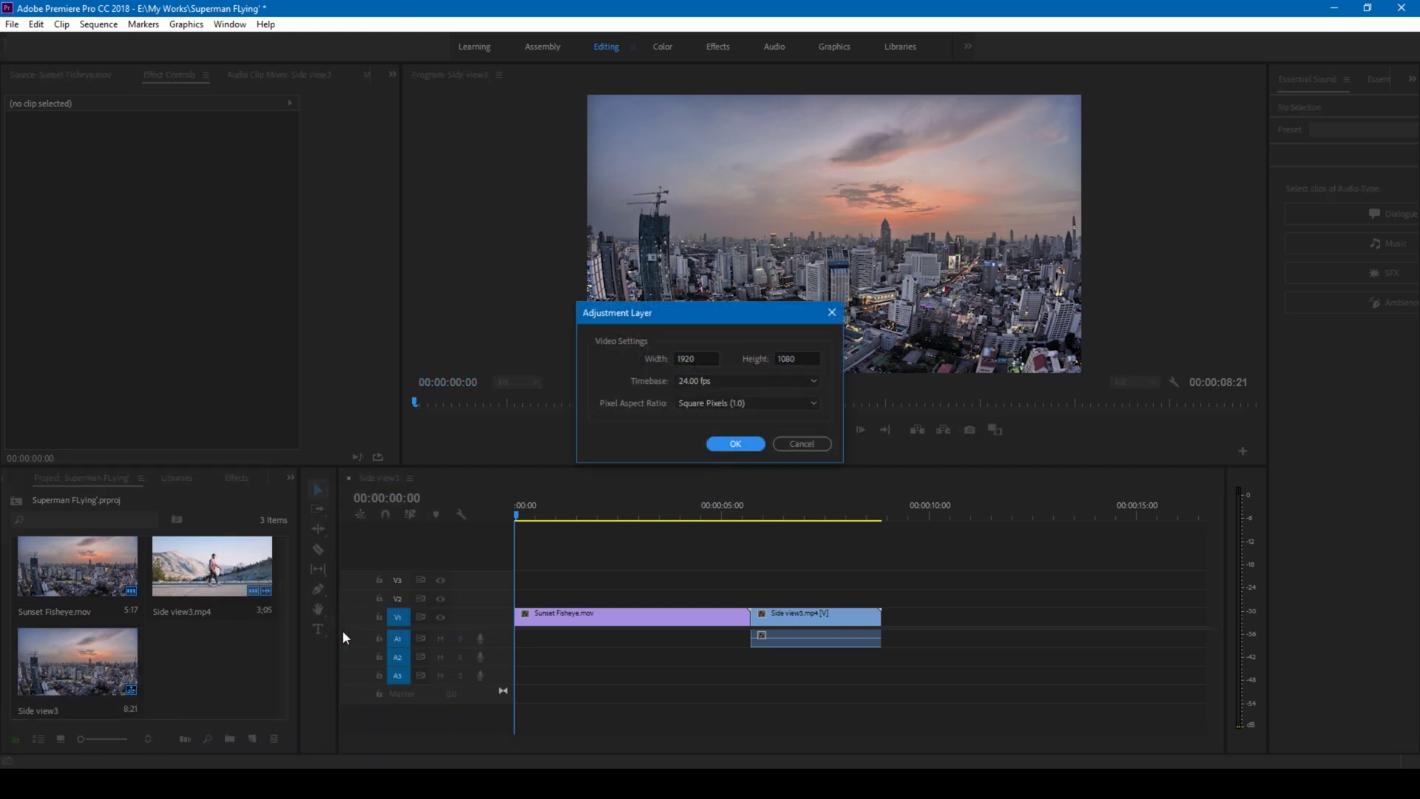
click(733, 445)
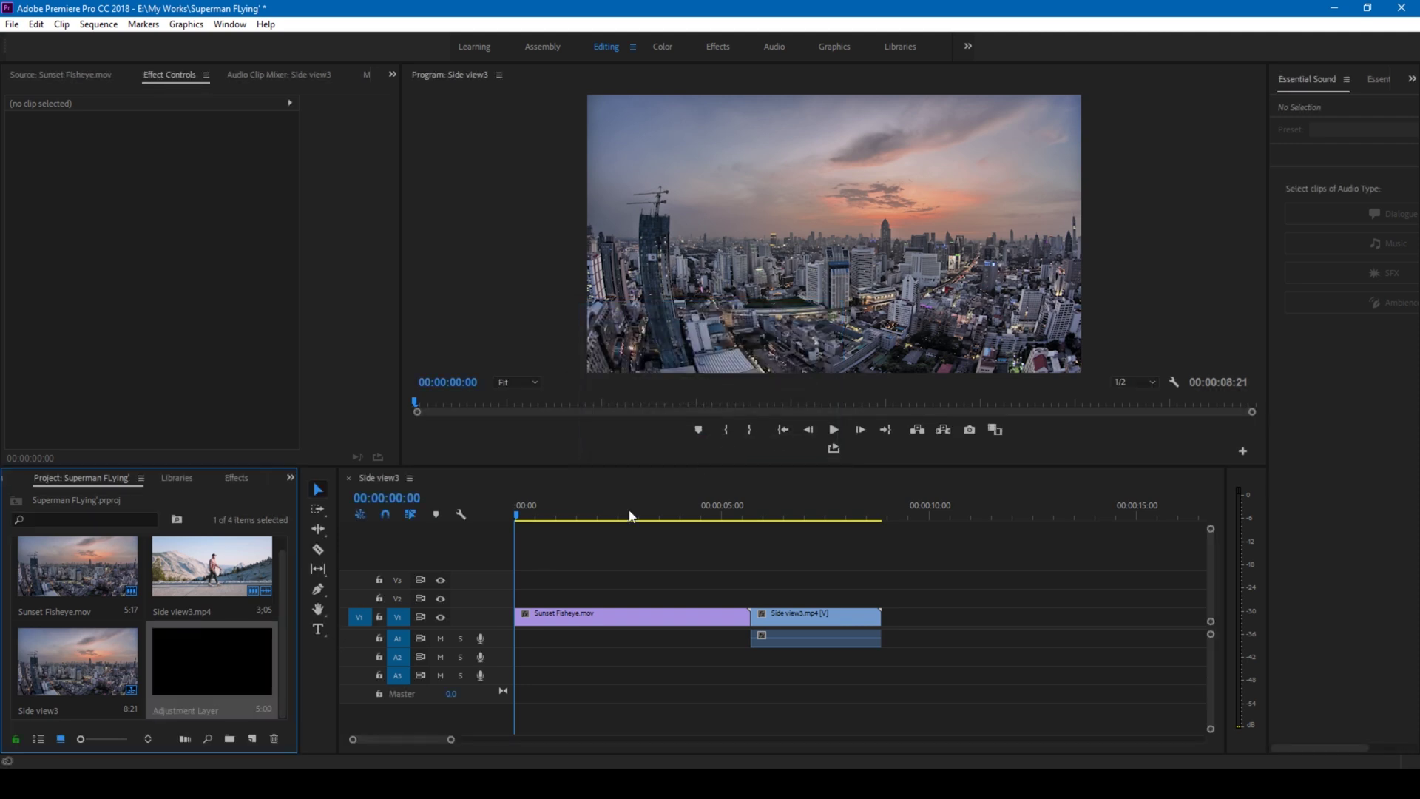
drag(200, 671, 703, 595)
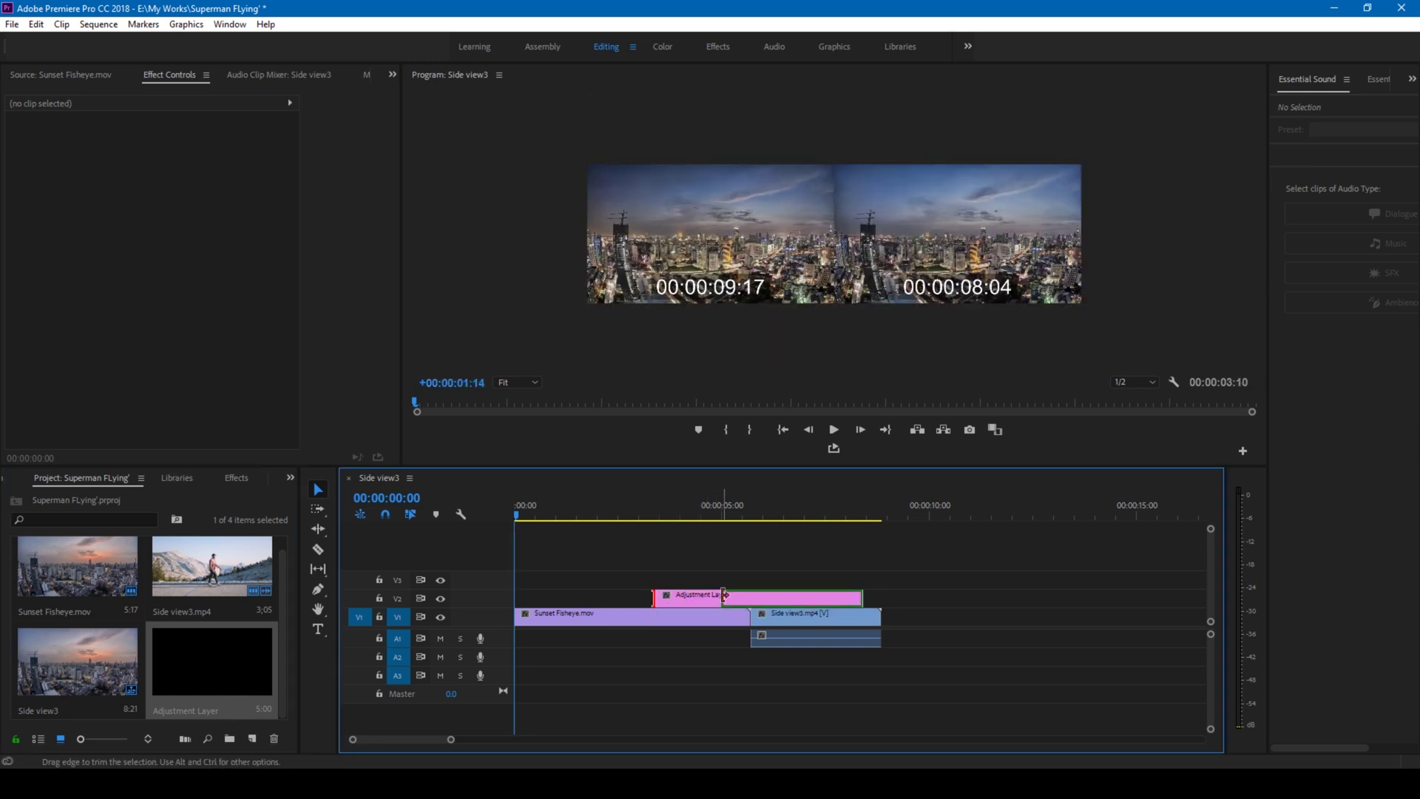
Trim the adjustment layer's start and end so it straddles the cut
drag(702, 595, 721, 595)
drag(875, 592, 780, 593)
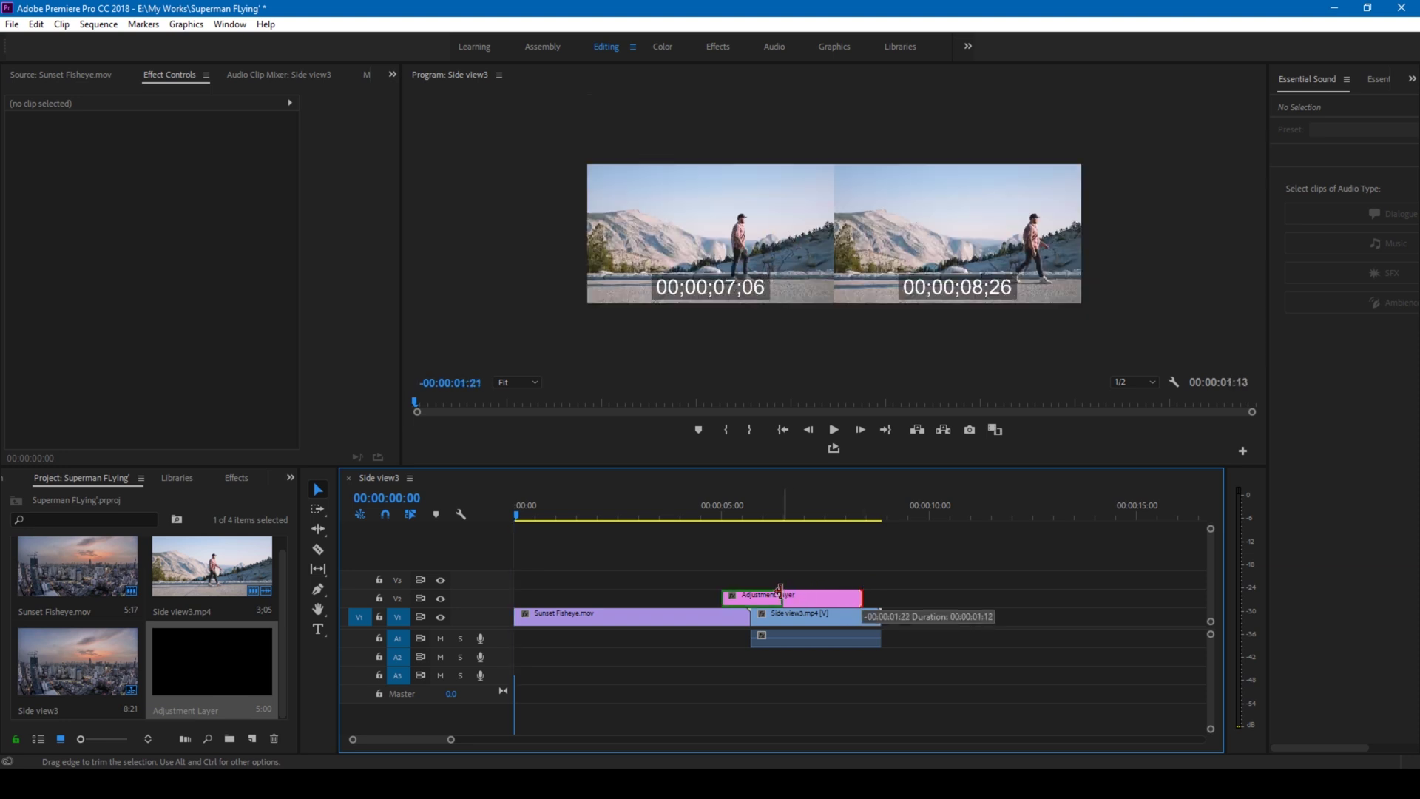
drag(780, 593, 778, 593)
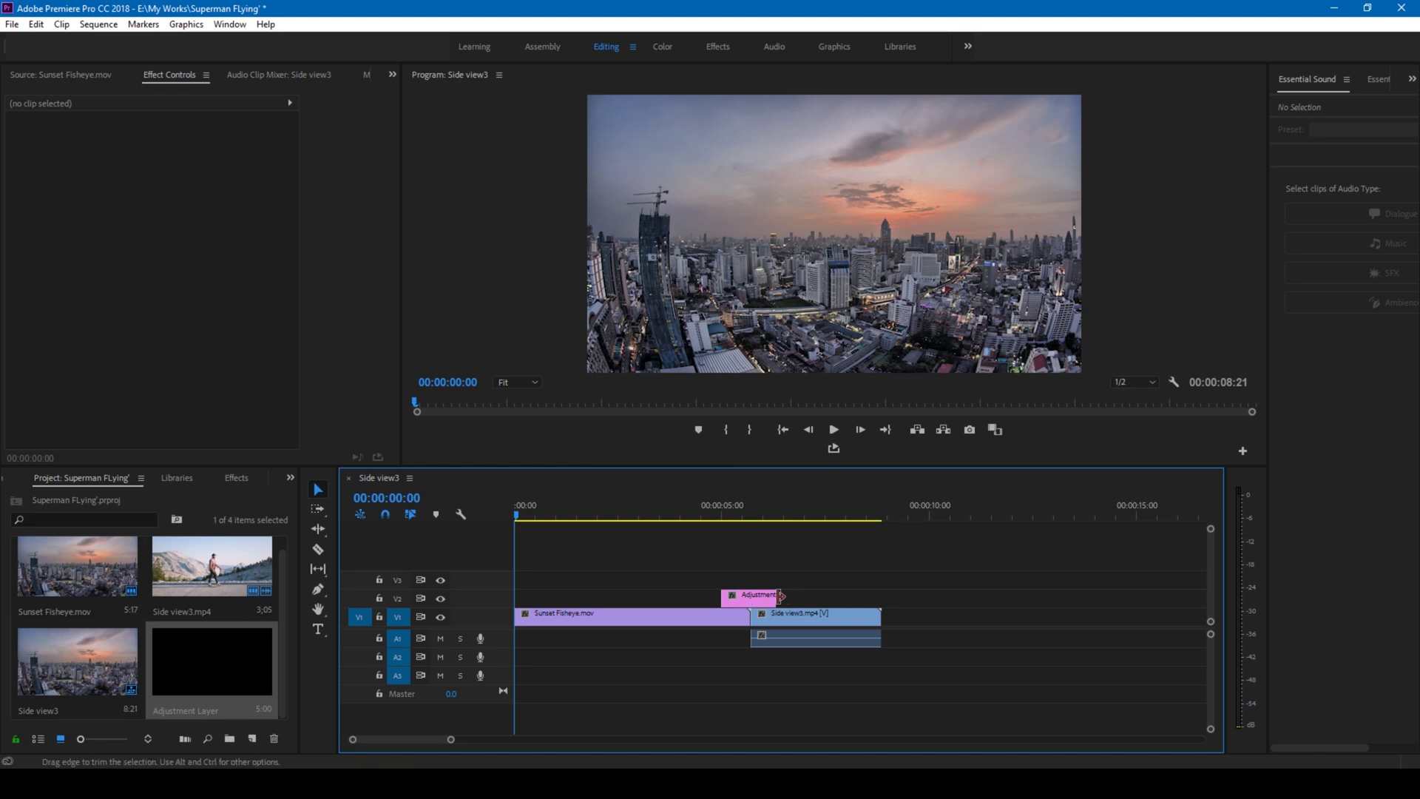
click(746, 596)
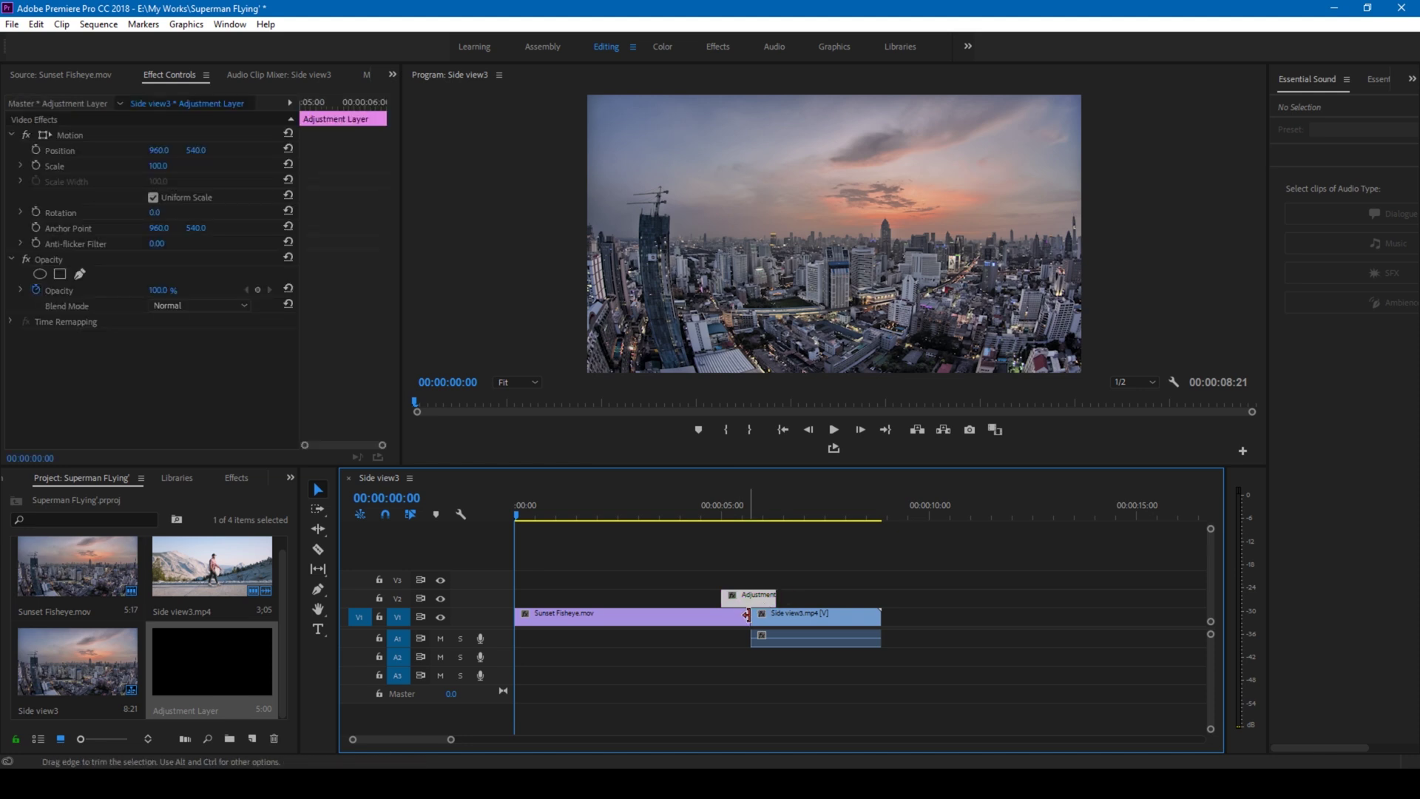
click(722, 618)
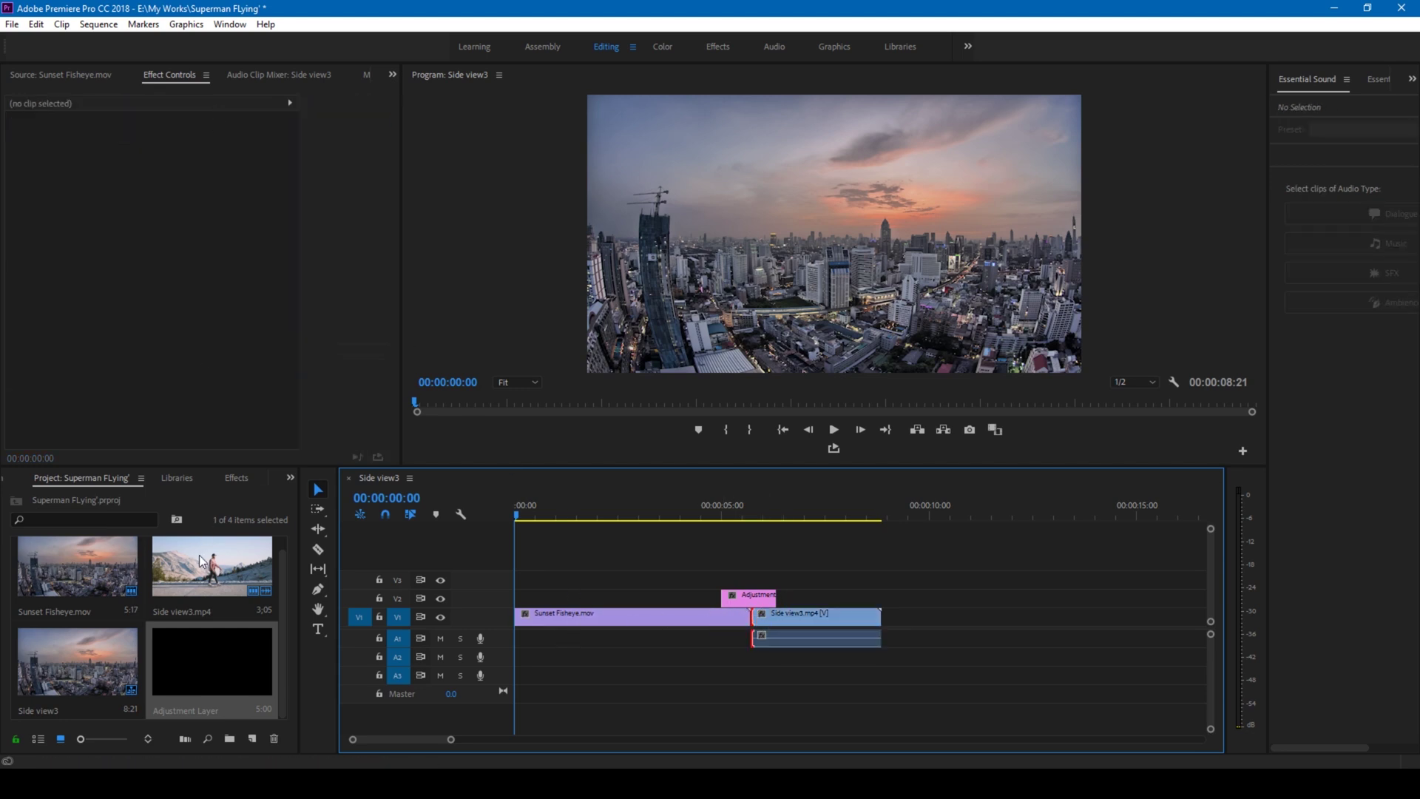
Apply Brightness & Contrast from the Effects search to the adjustment layer, and park the playhead at the cut
click(229, 477)
click(64, 499)
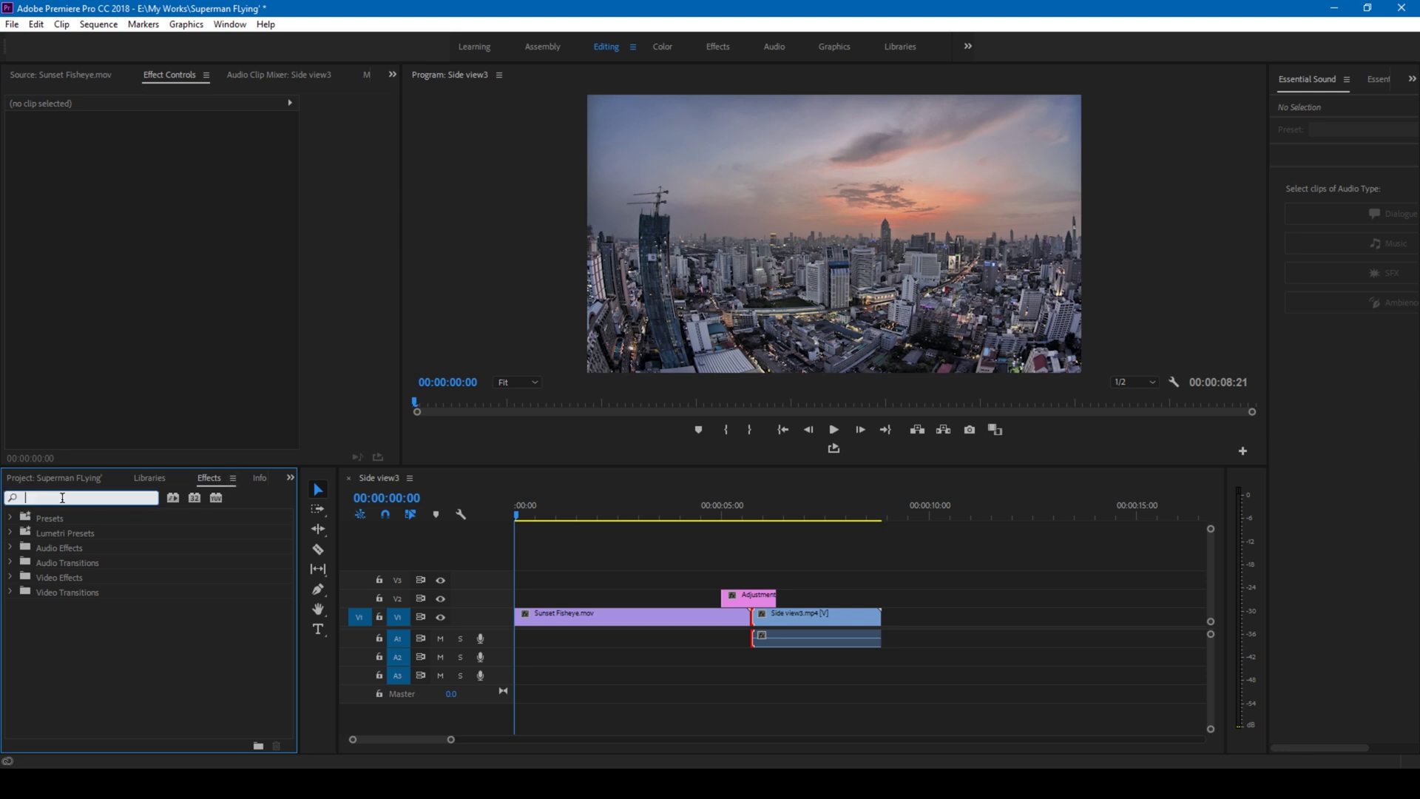
text(brigh)
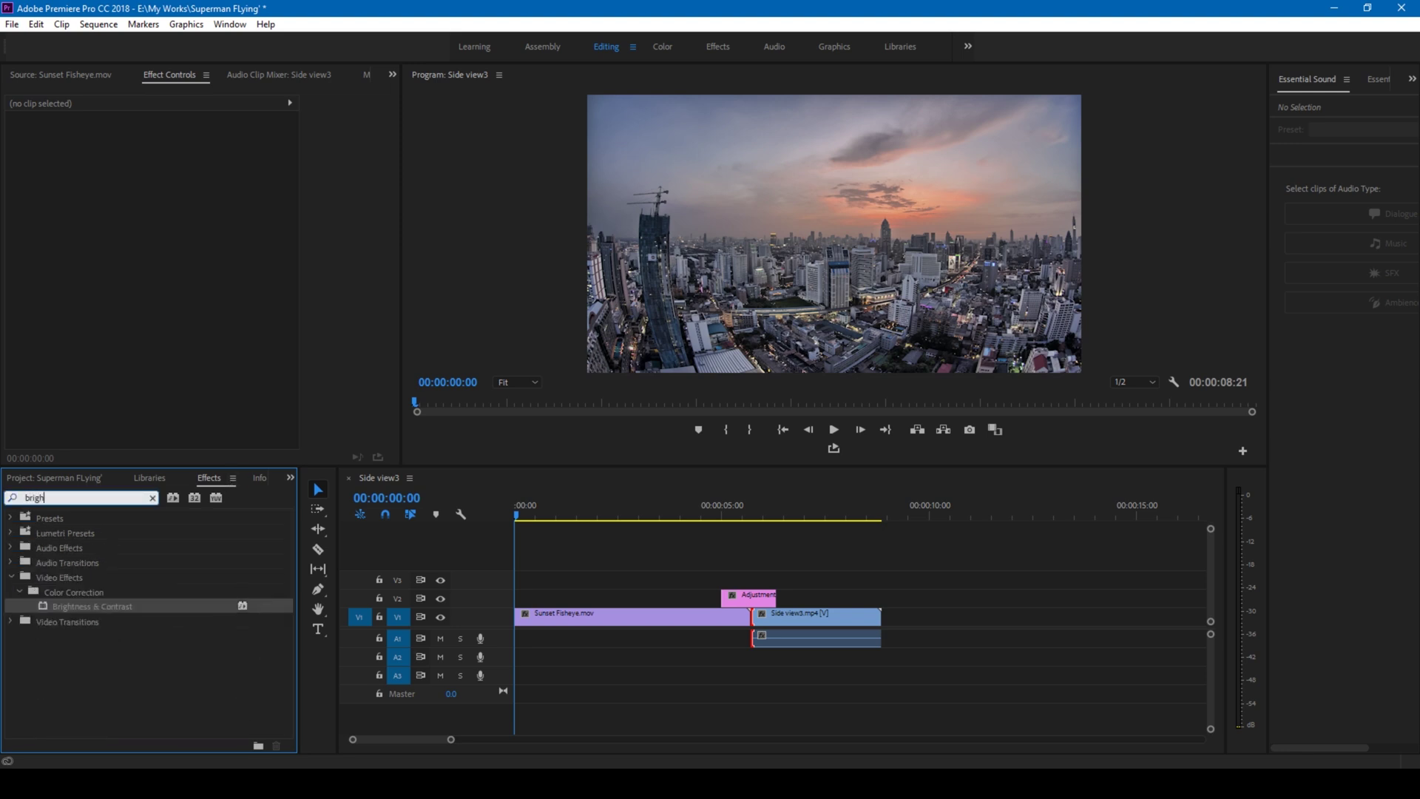
text(tness)
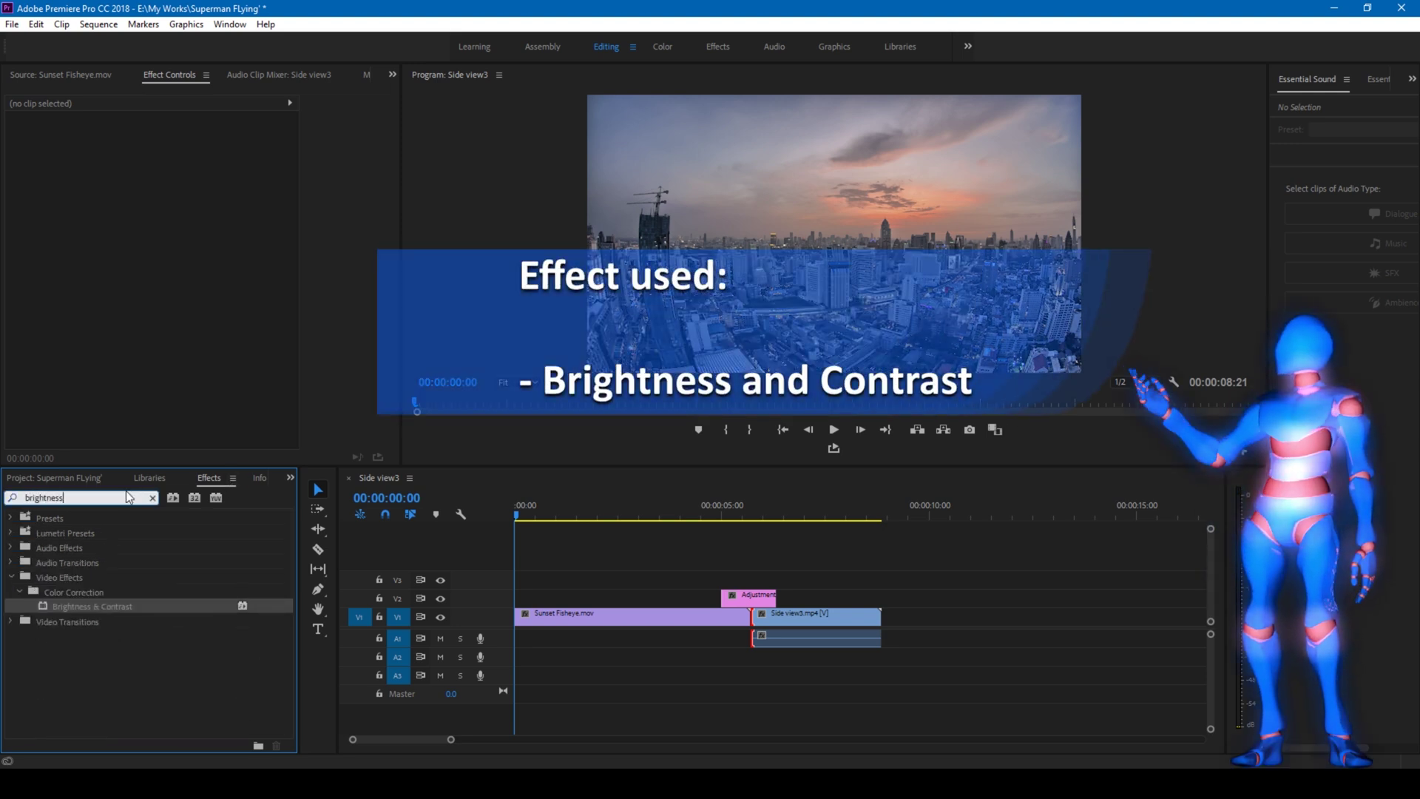
mouse_move(92, 606)
mouse_down()
mouse_move(565, 586)
mouse_move(745, 597)
mouse_up()
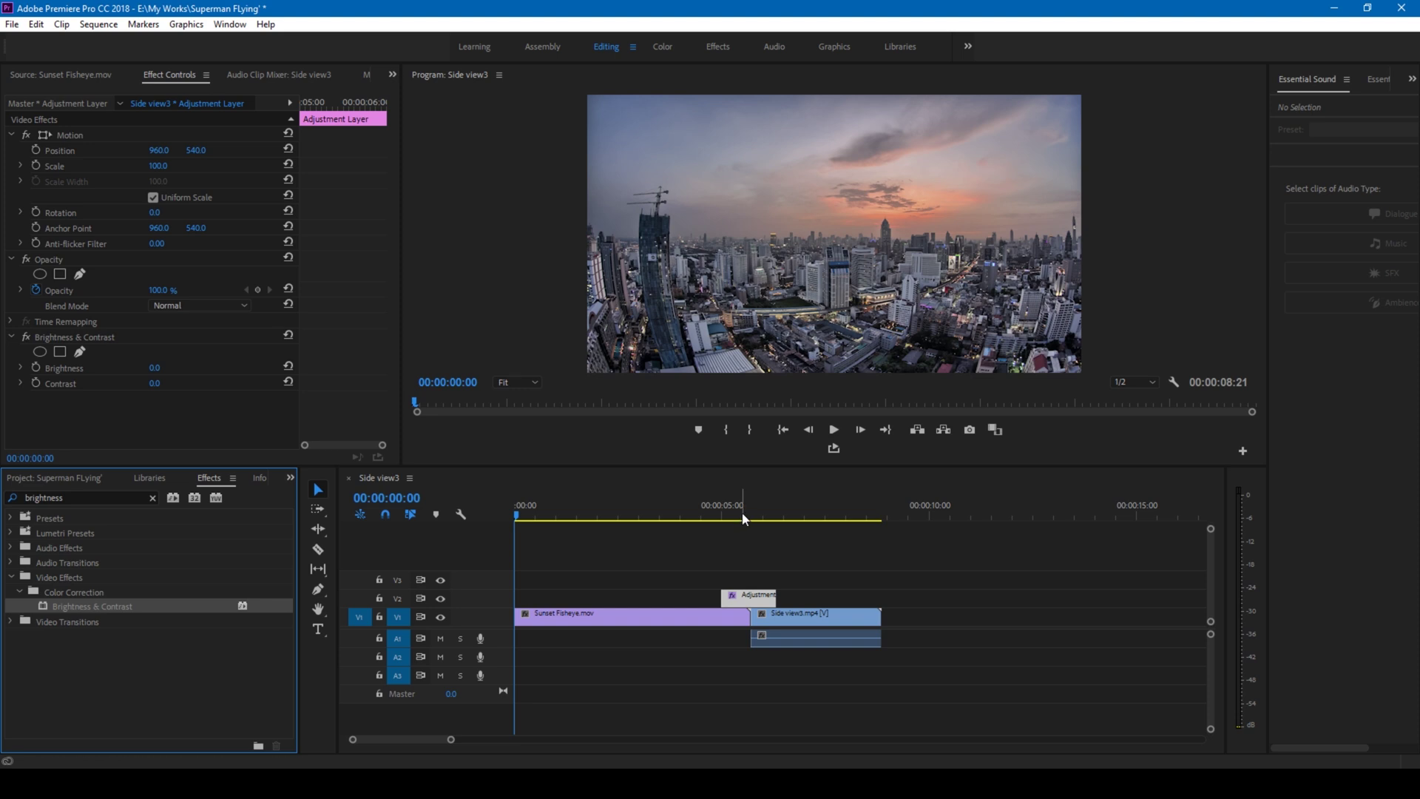
drag(745, 520, 754, 523)
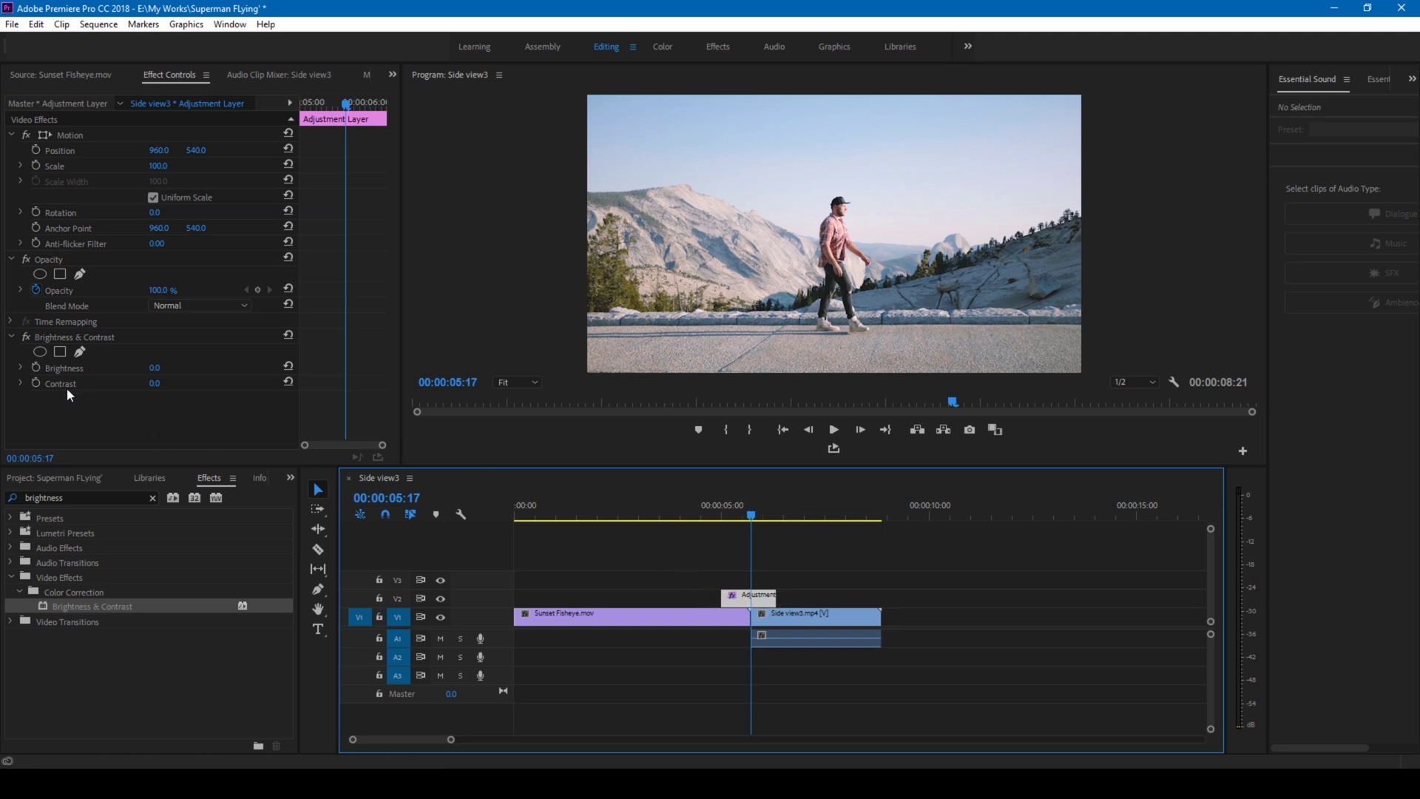
Keyframe Brightness and Contrast at 100 at 5:17 for the glow peak
click(35, 367)
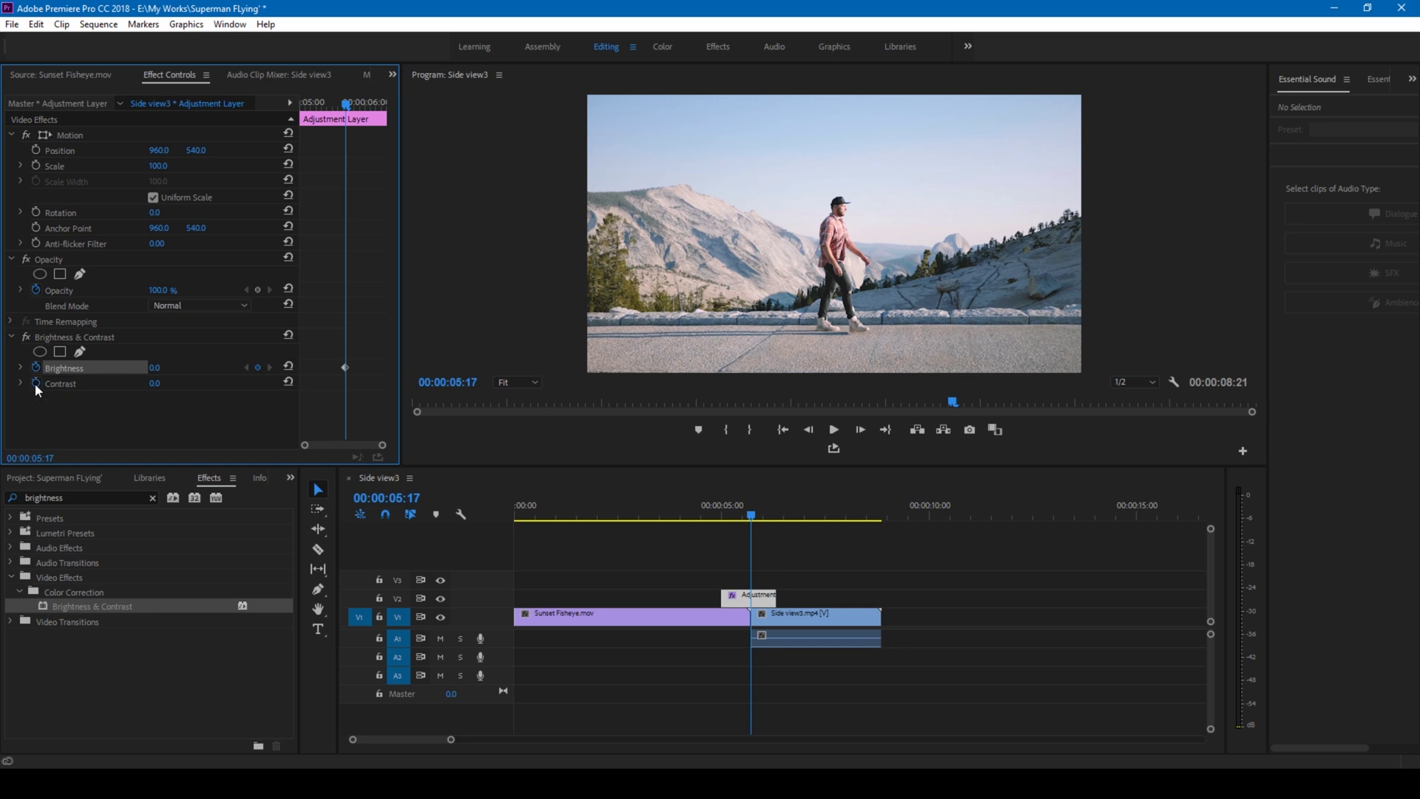
click(34, 384)
click(155, 368)
text(100)
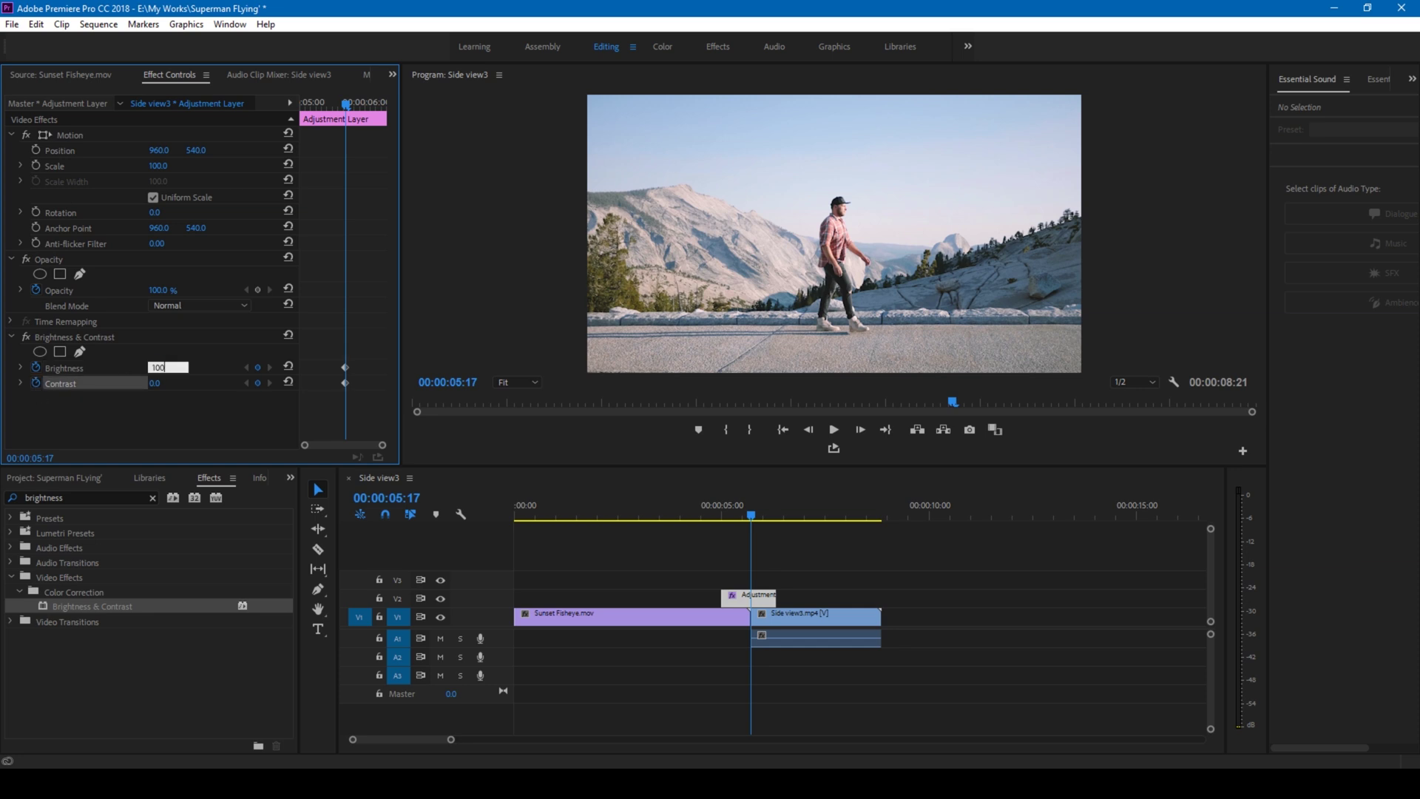
key(Return)
click(155, 383)
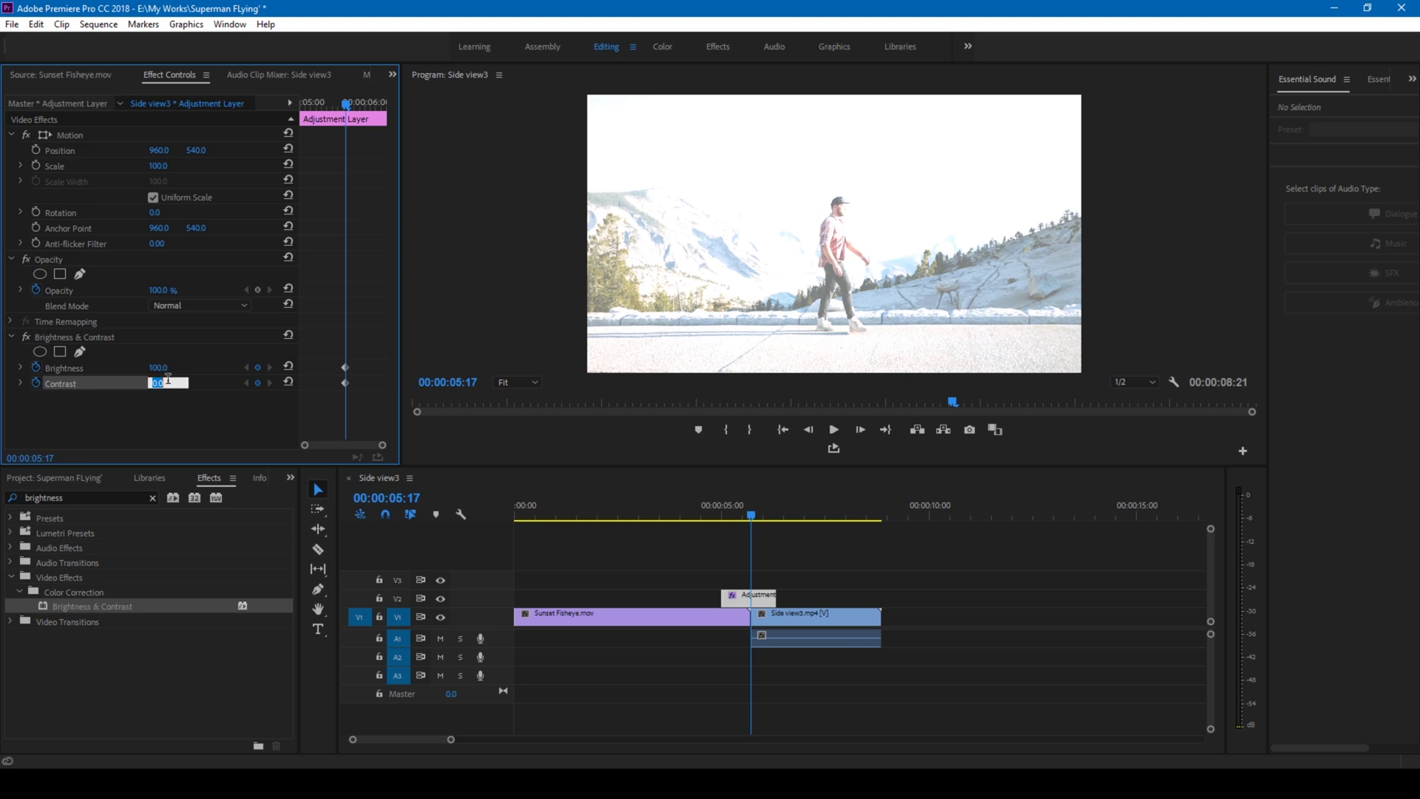
text(10)
key(Return)
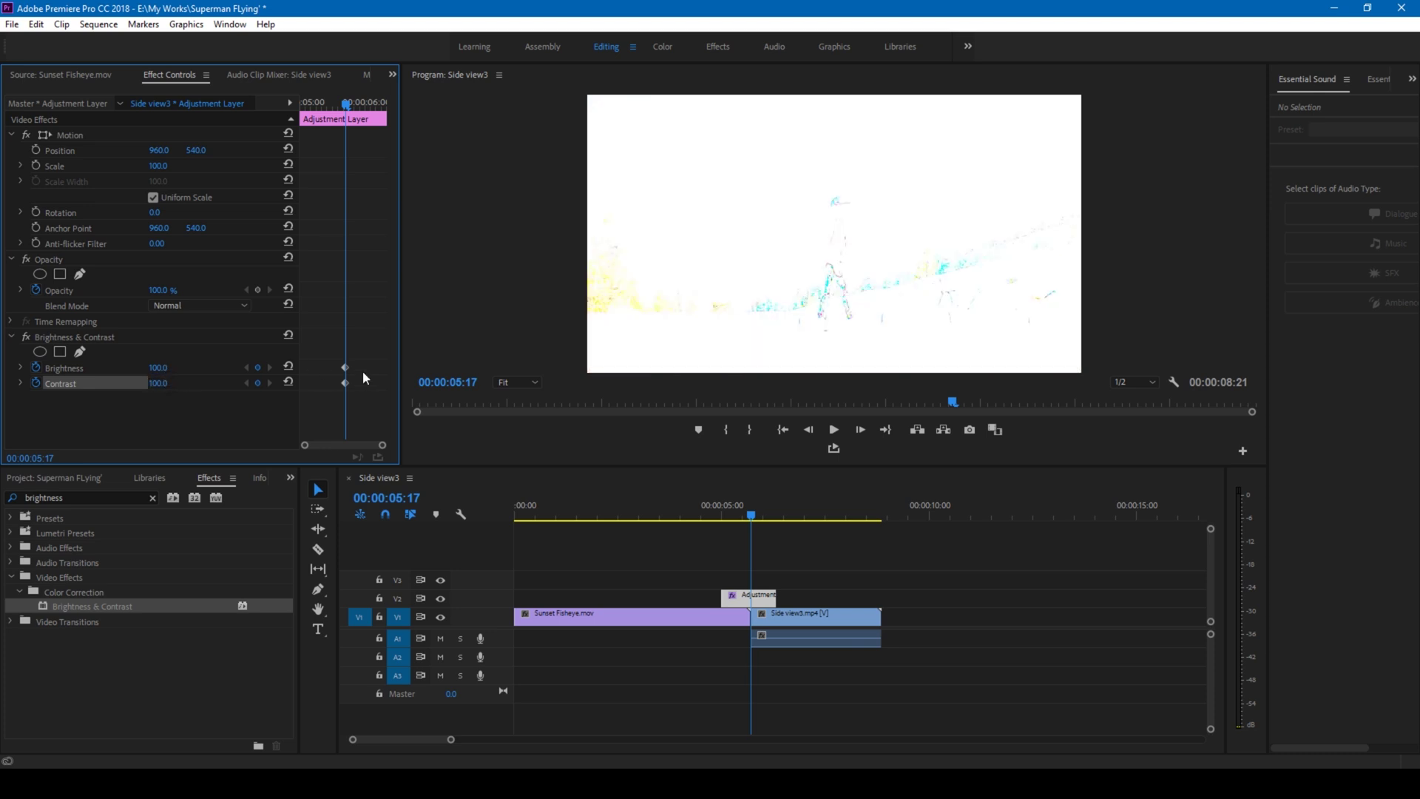
Add Brightness and Contrast keyframes of 0 at 5:00, the adjustment layer's start
drag(750, 518, 720, 520)
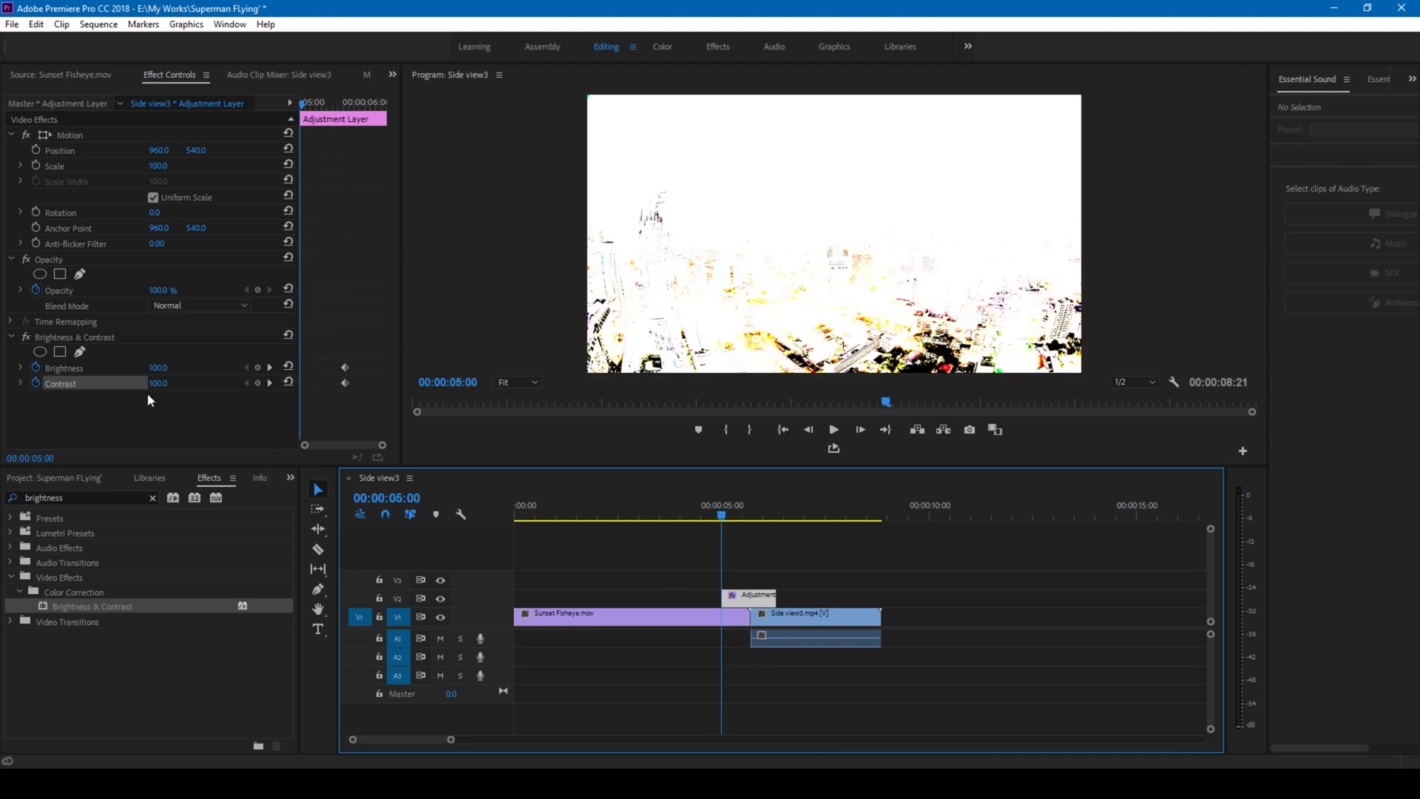
click(158, 367)
text(0)
key(Return)
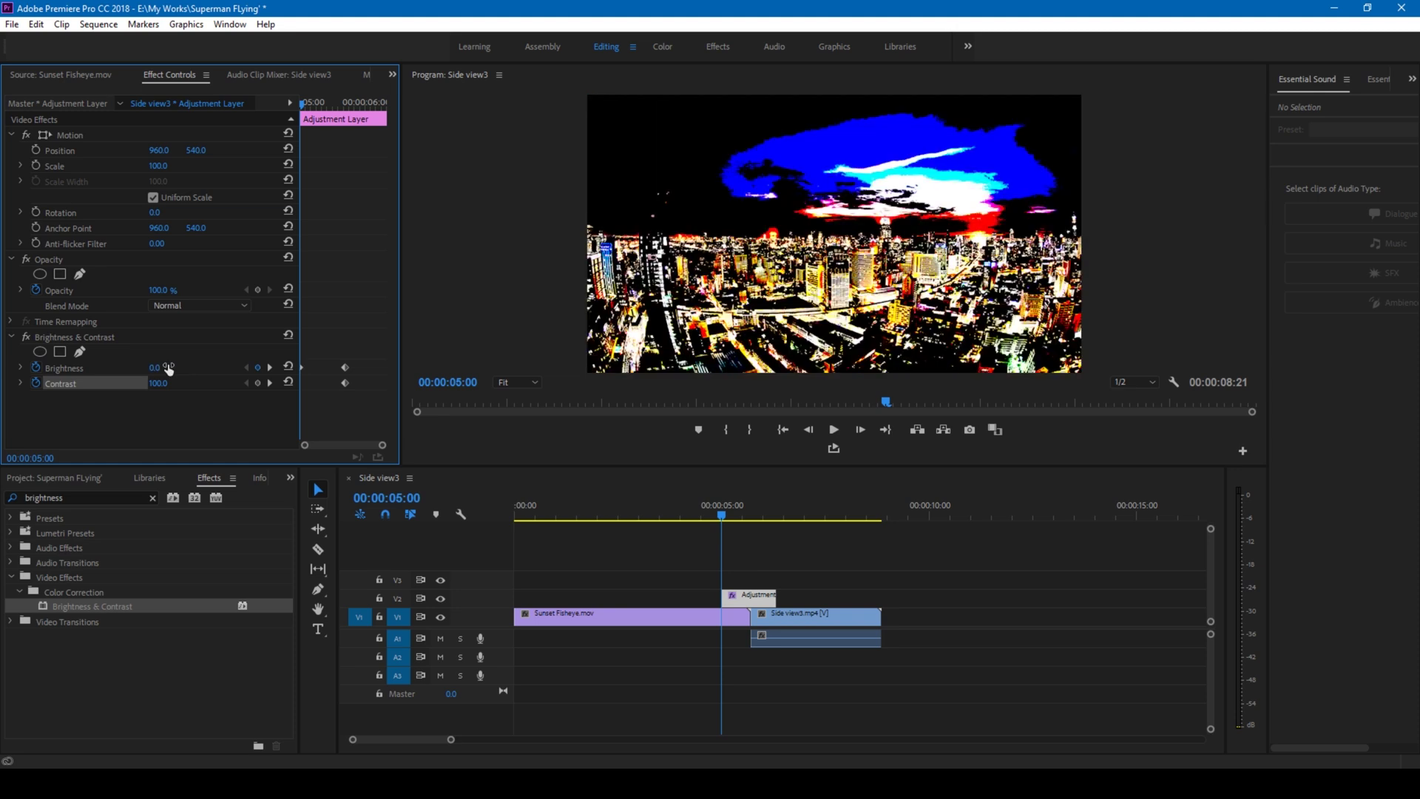
click(159, 383)
text(0)
key(Return)
Add Brightness and Contrast keyframes of 0 at 6:07, then scrub back to check the glow
click(769, 520)
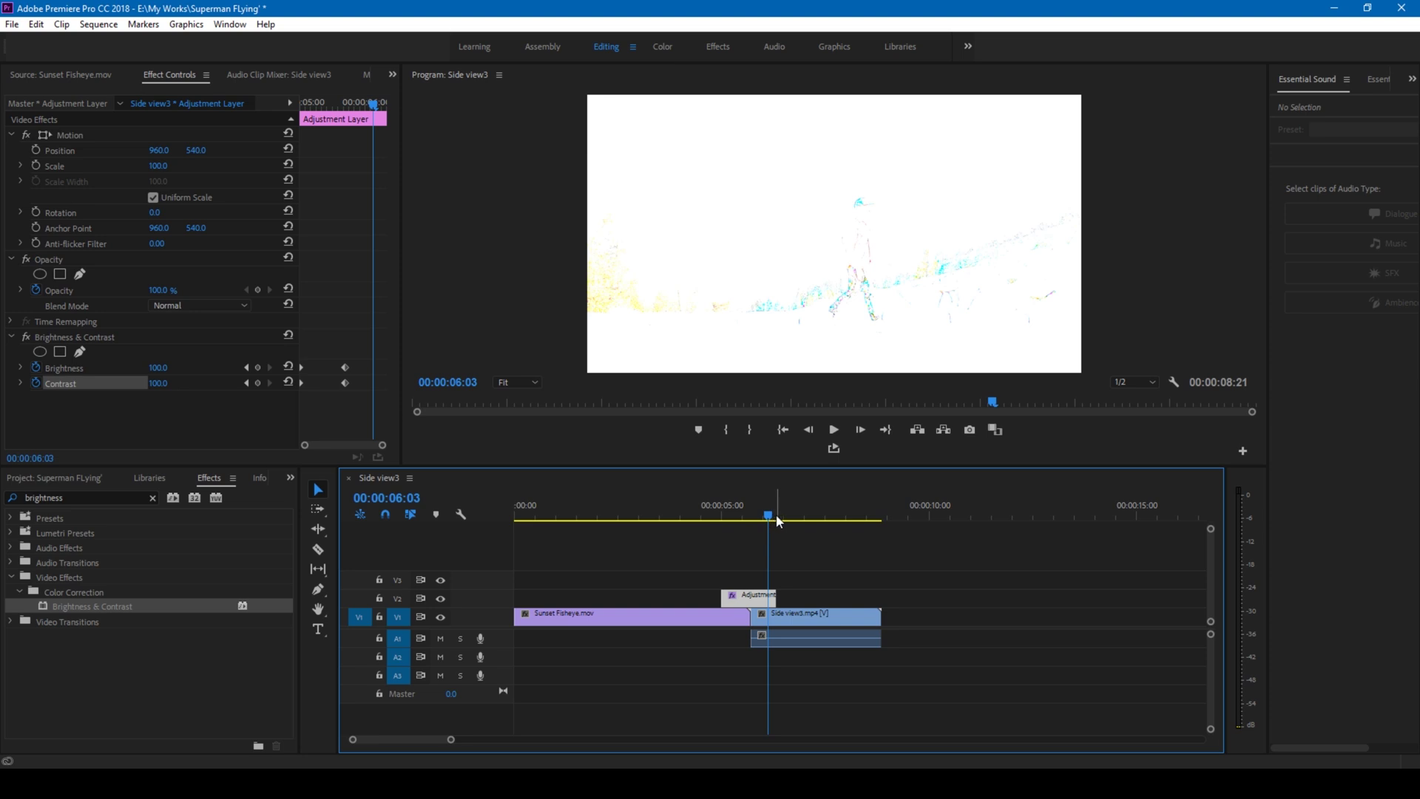
drag(772, 519, 779, 522)
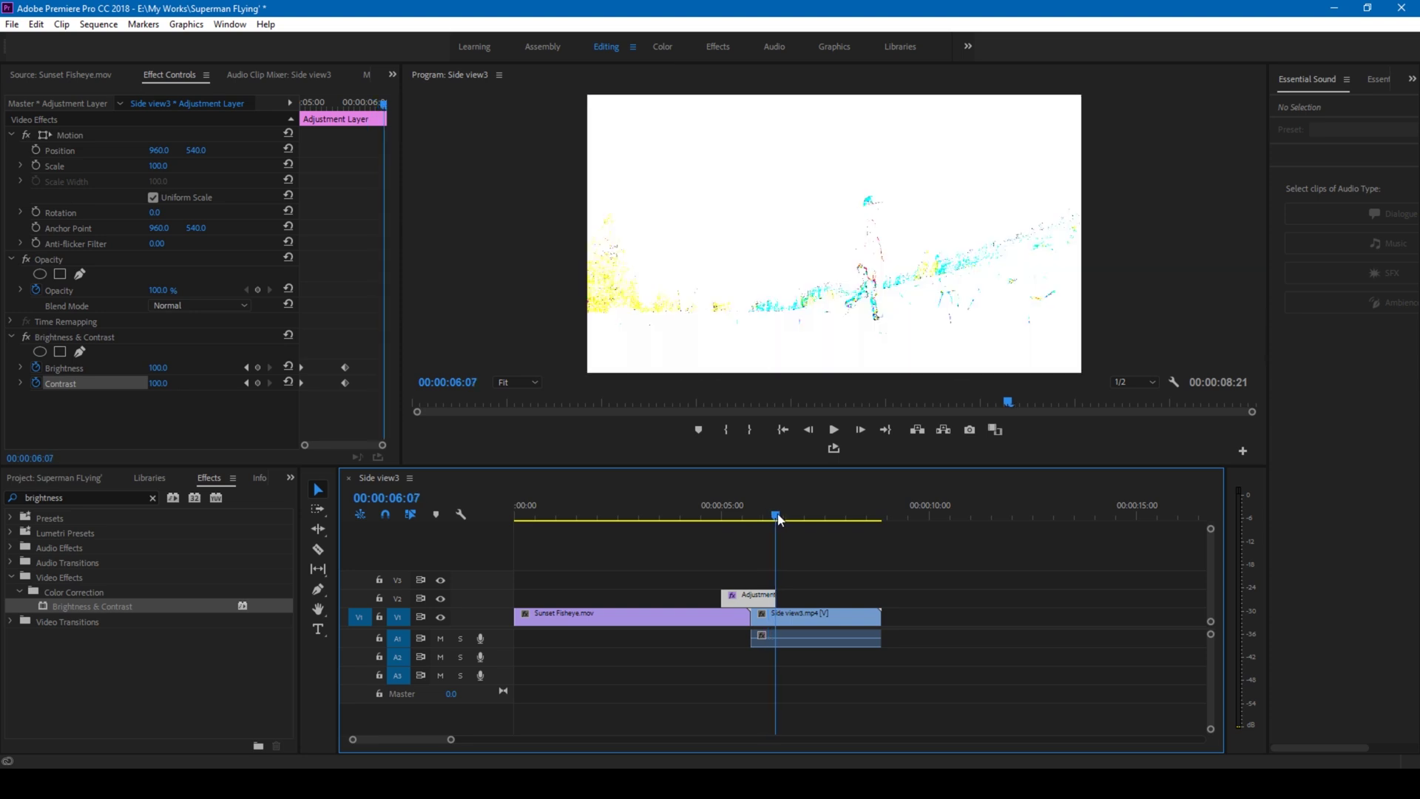
click(159, 368)
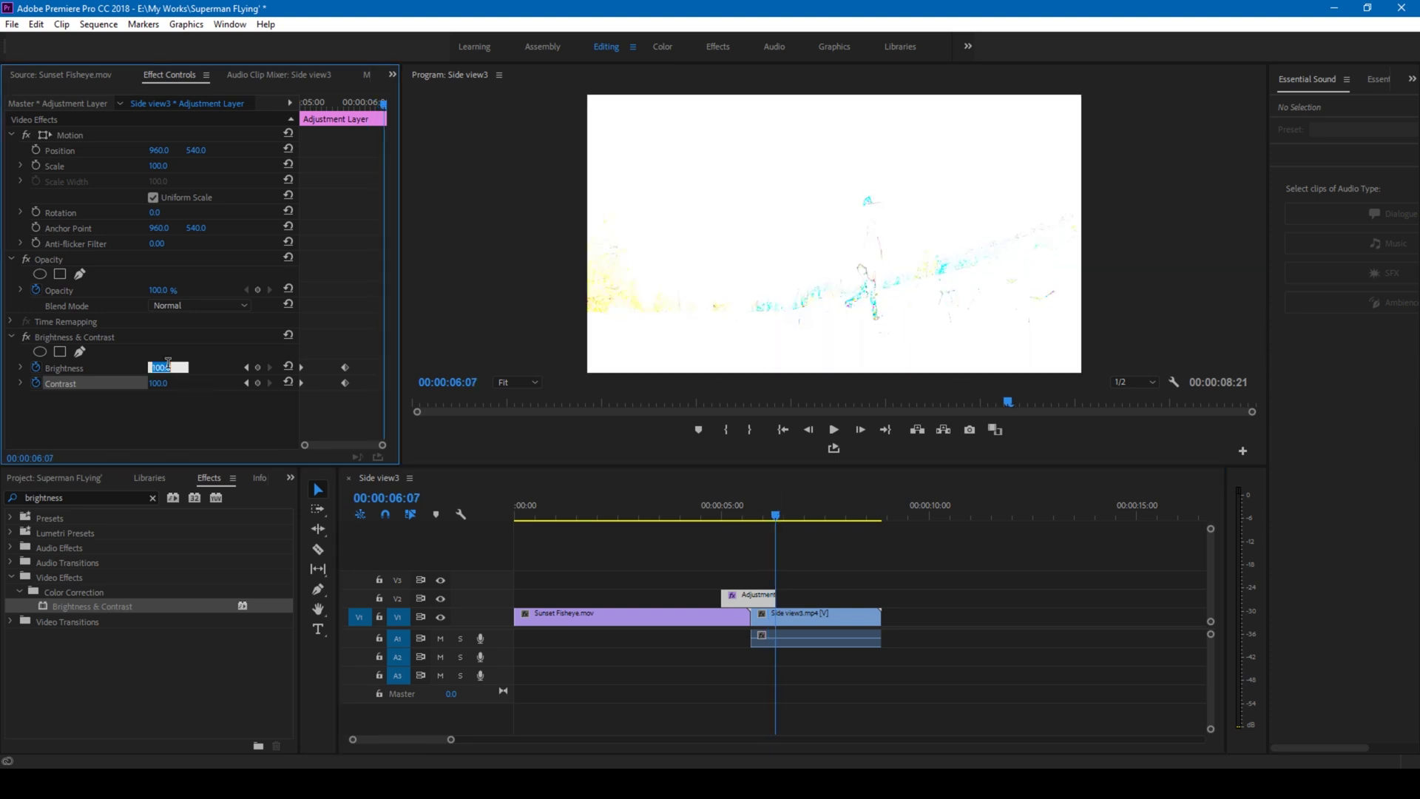
text(0)
key(Return)
click(159, 383)
text(0)
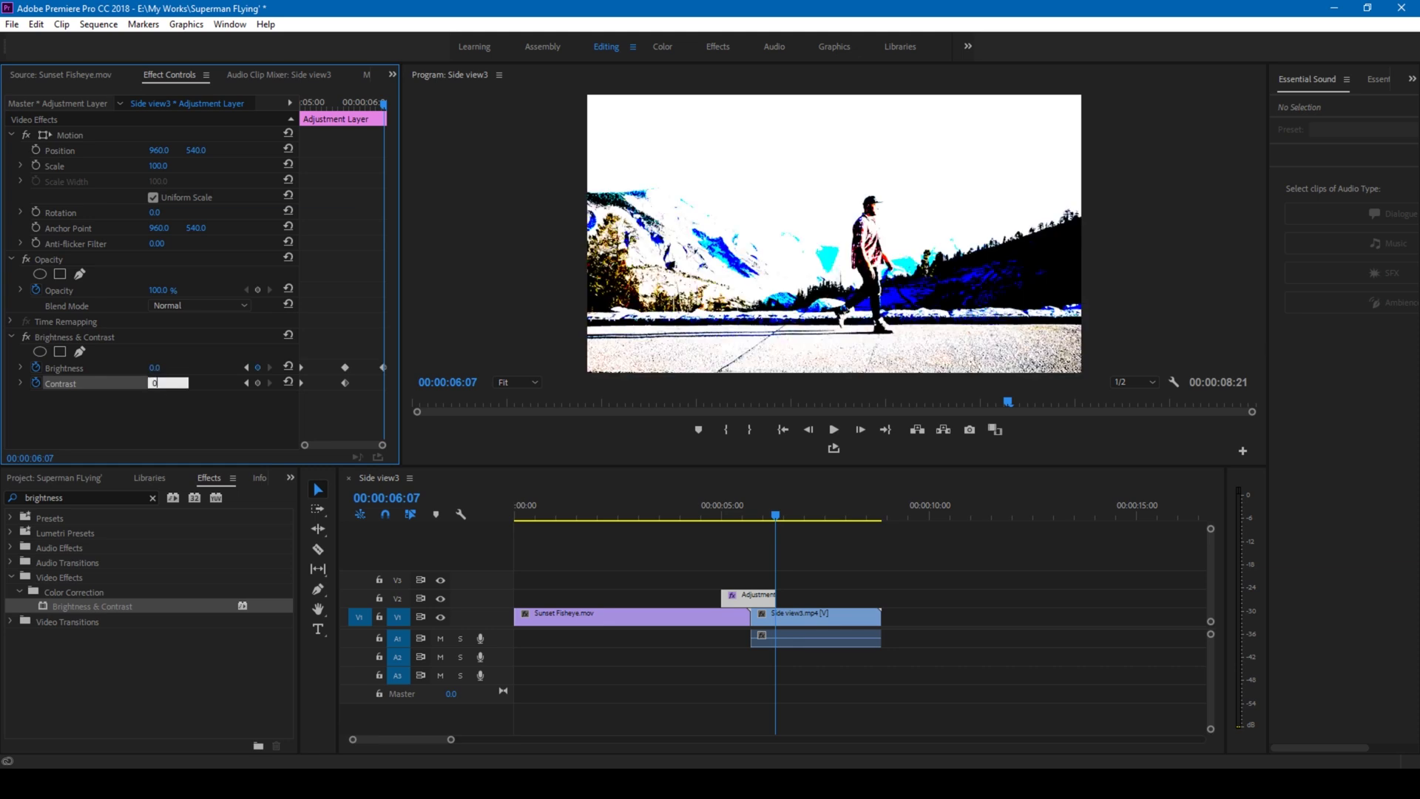
key(Return)
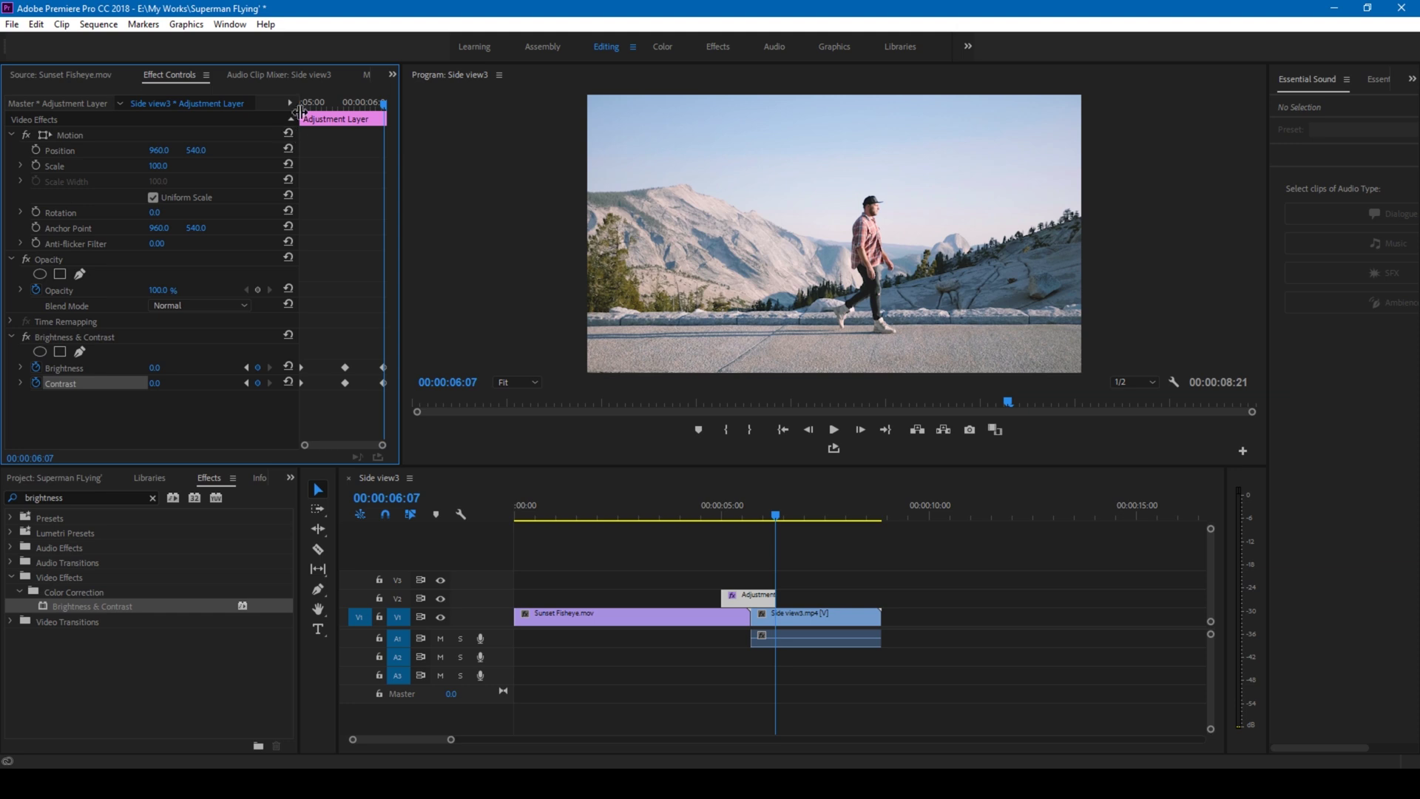
drag(340, 108, 384, 105)
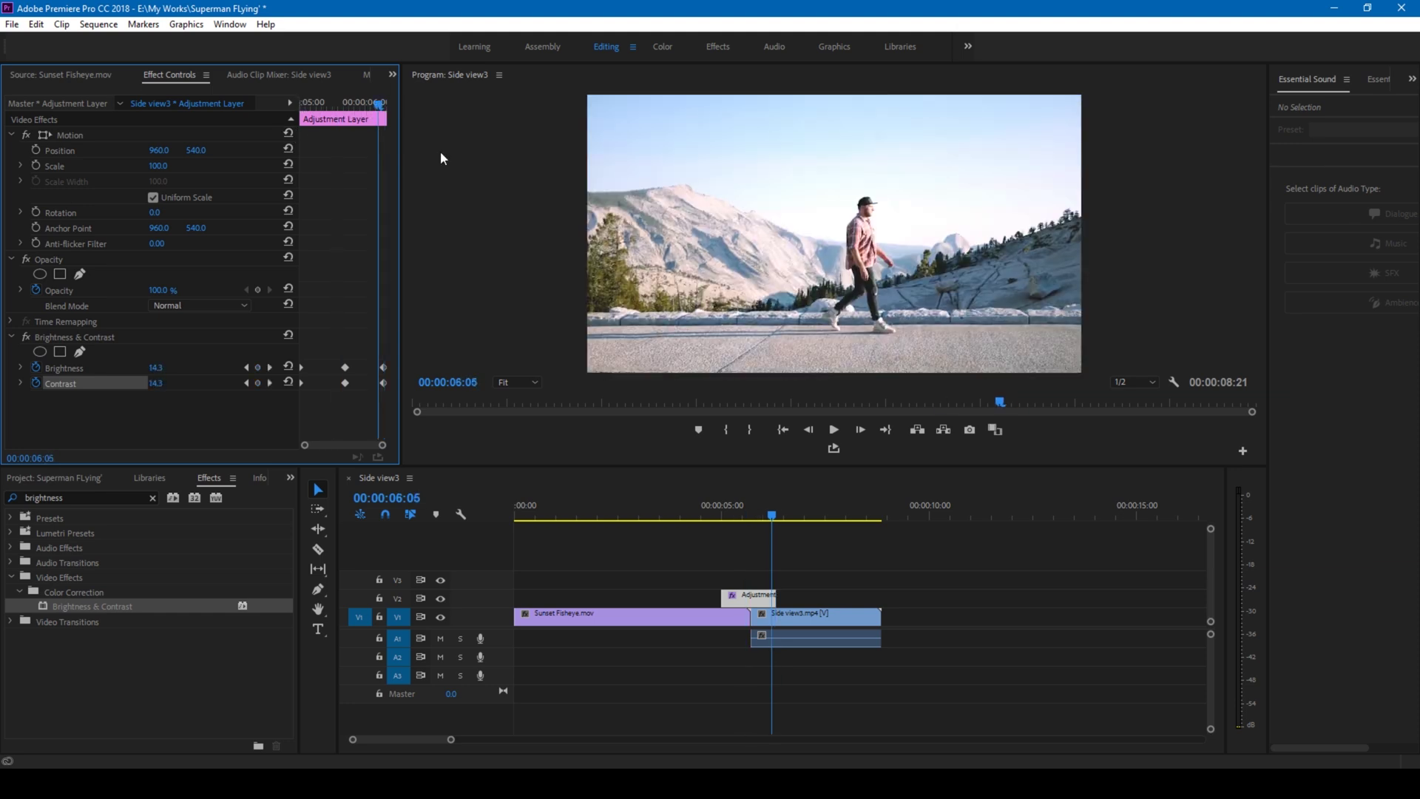
click(671, 511)
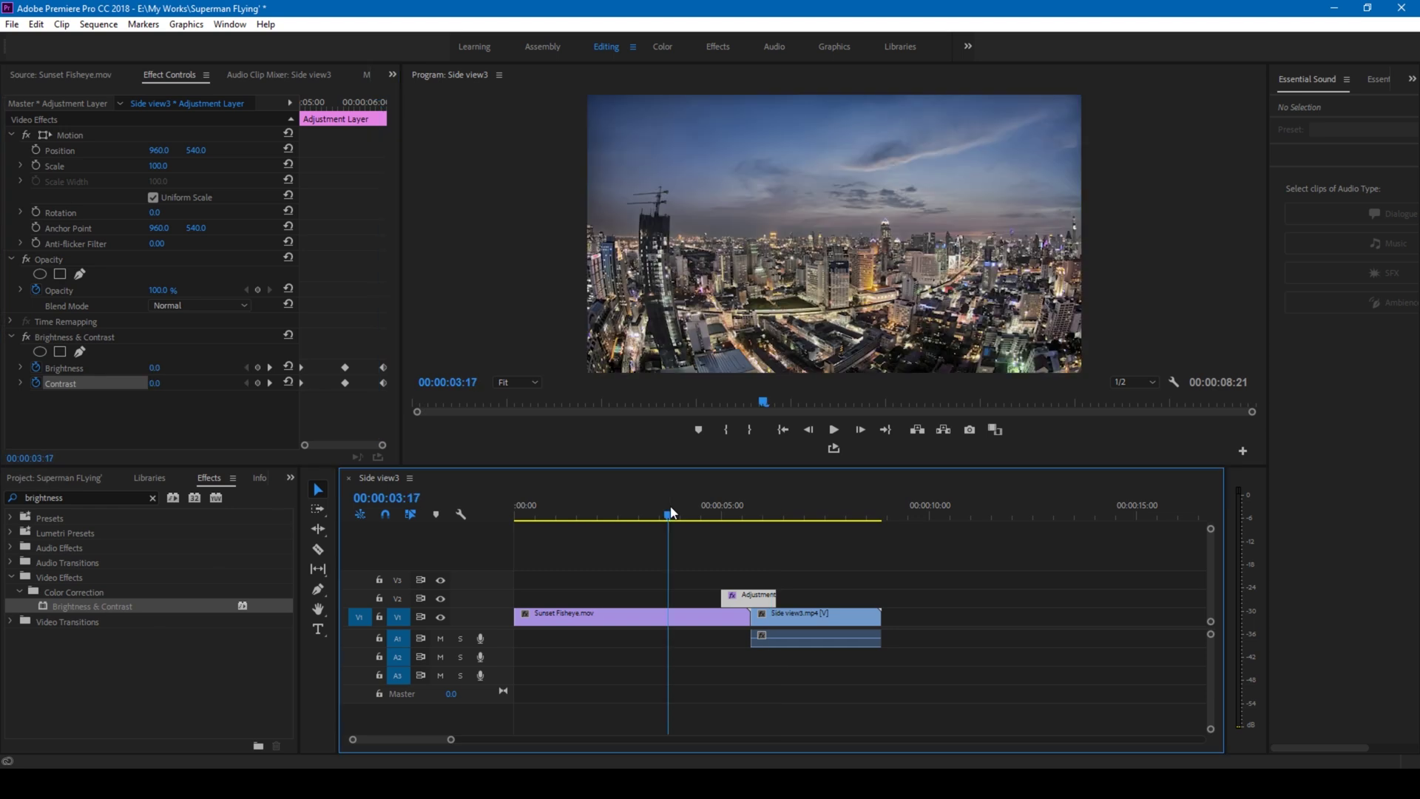
click(625, 510)
click(834, 429)
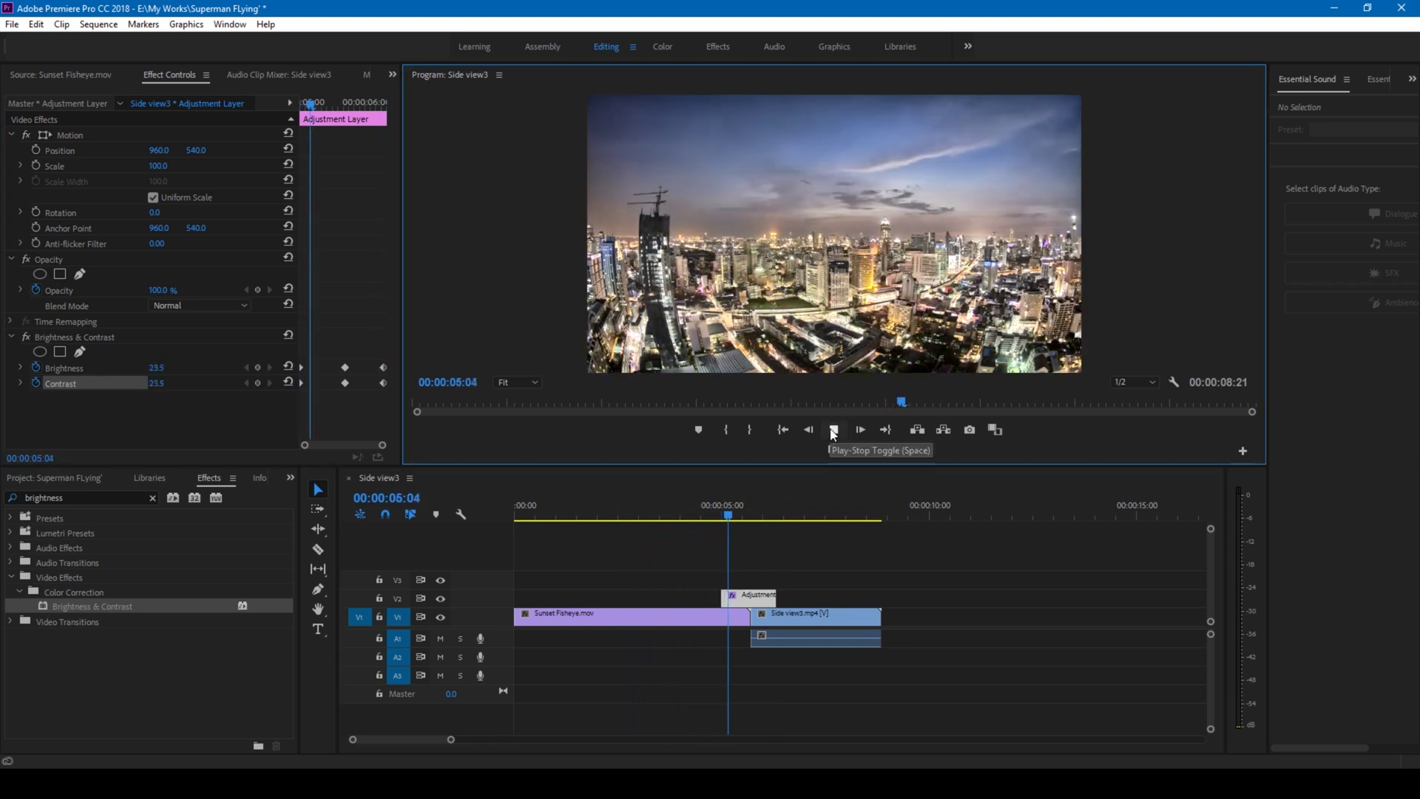
click(833, 429)
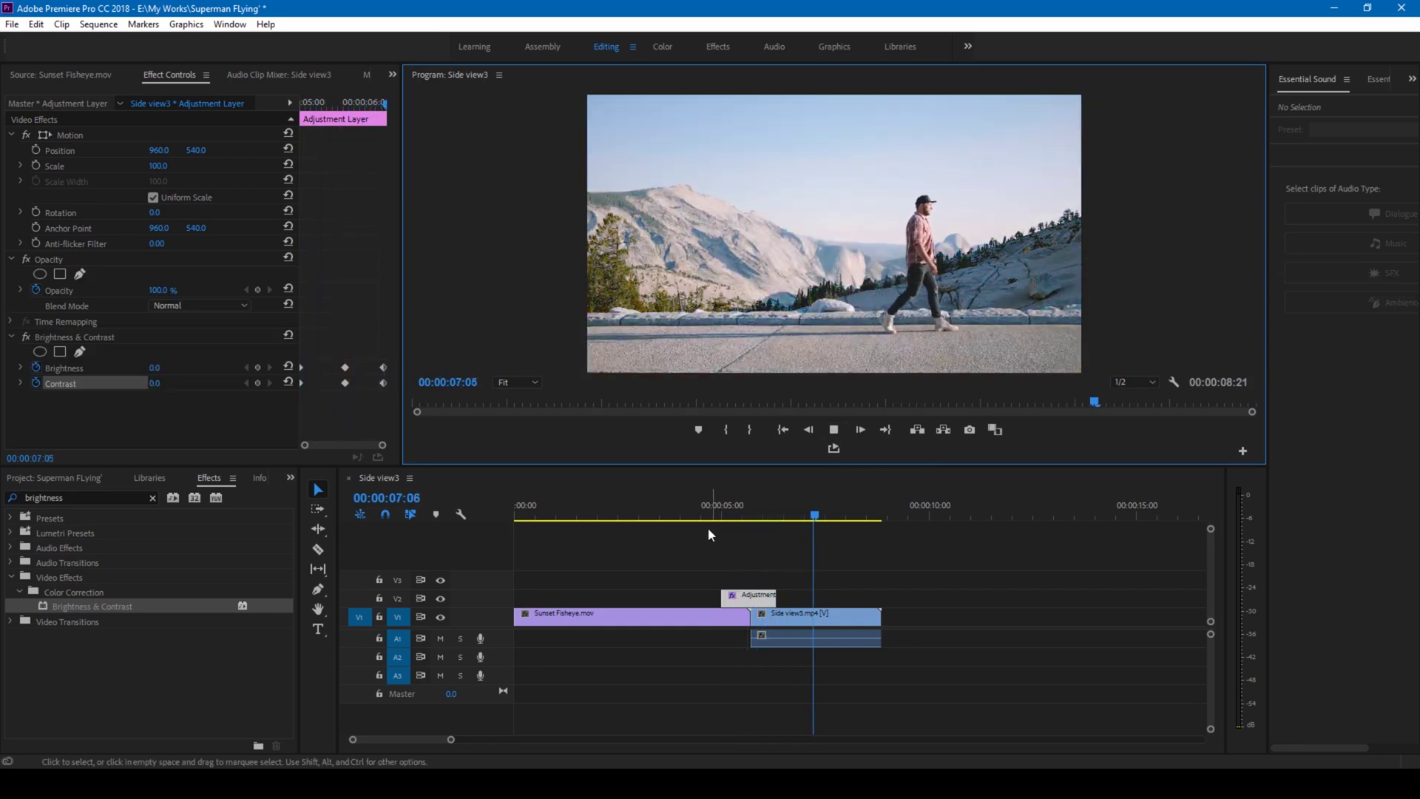
click(710, 511)
click(834, 431)
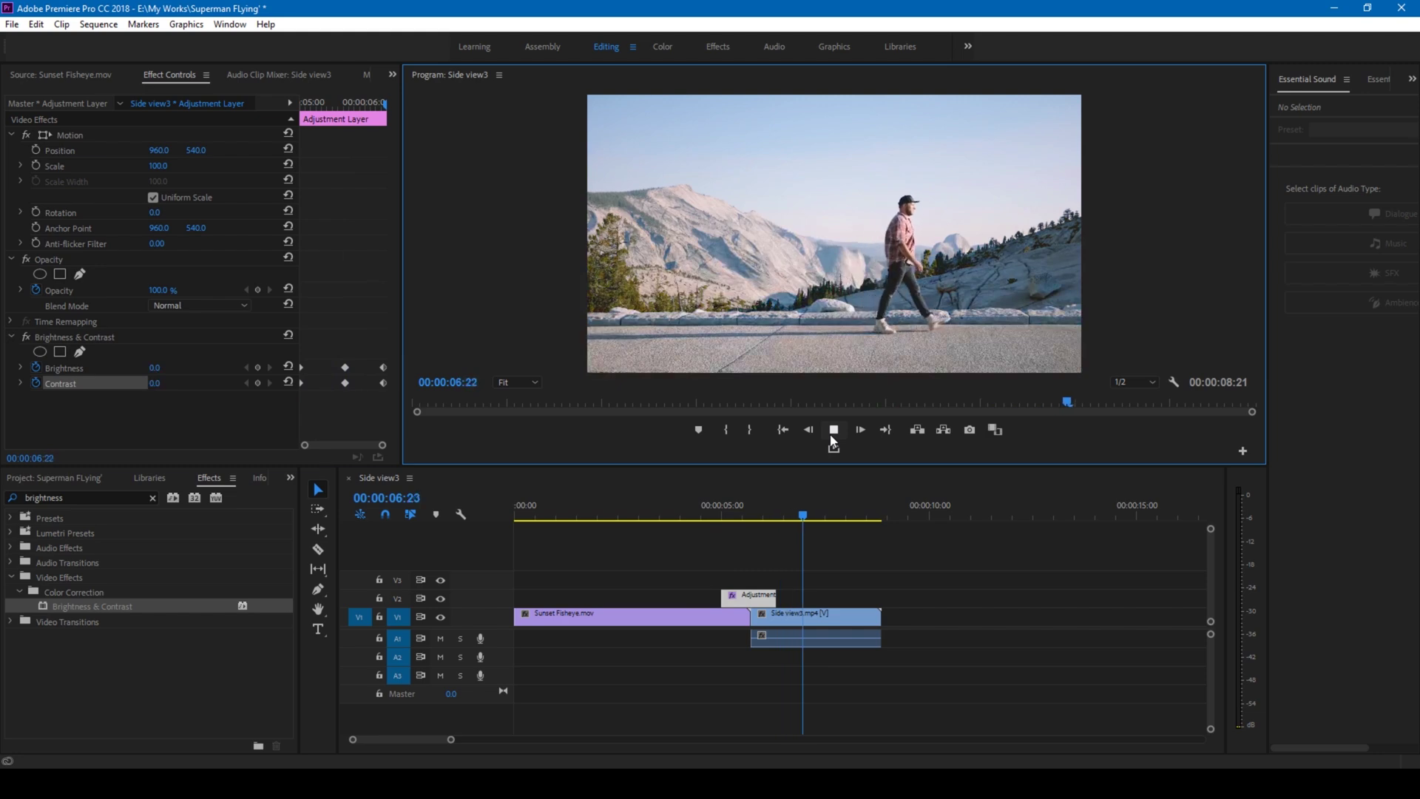
click(716, 511)
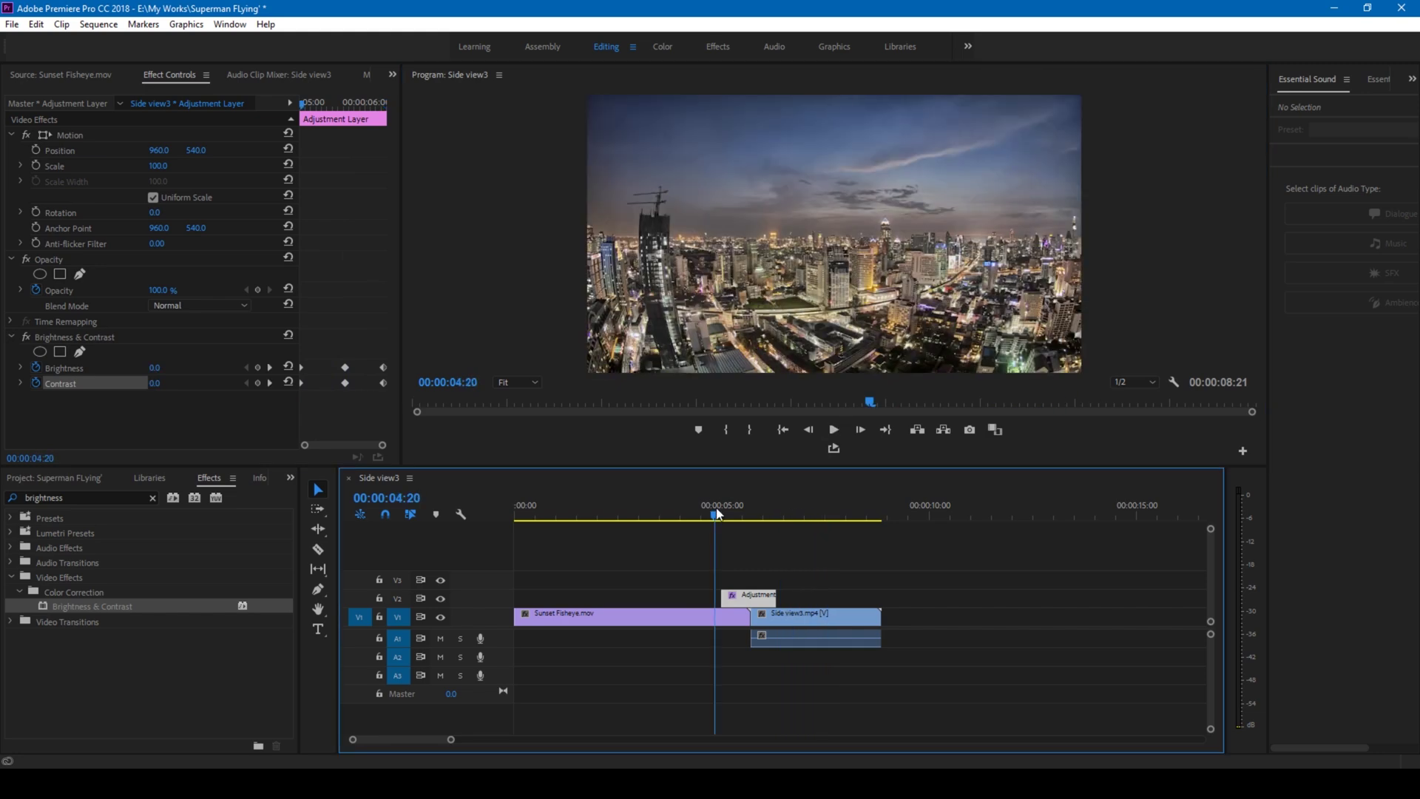
click(834, 432)
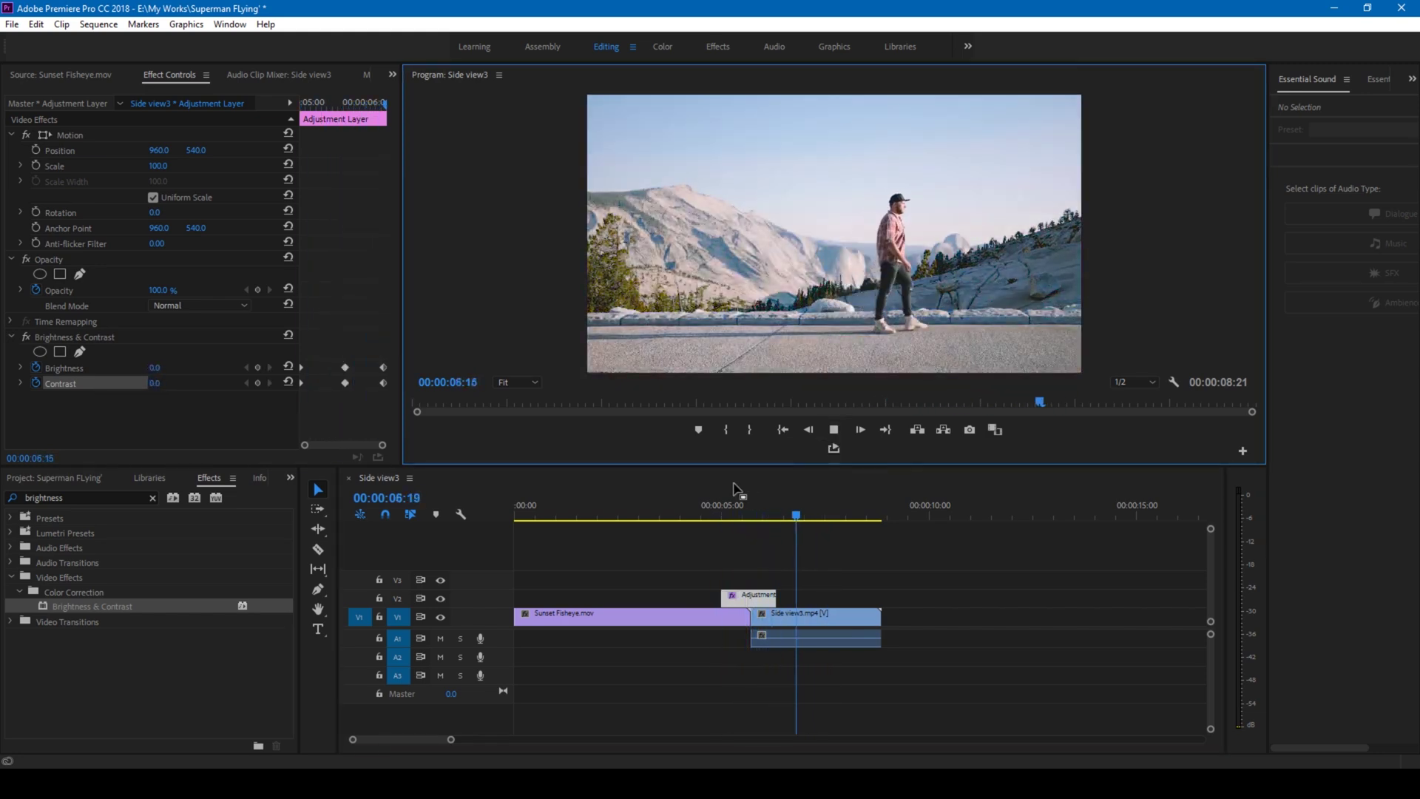
click(712, 510)
click(834, 430)
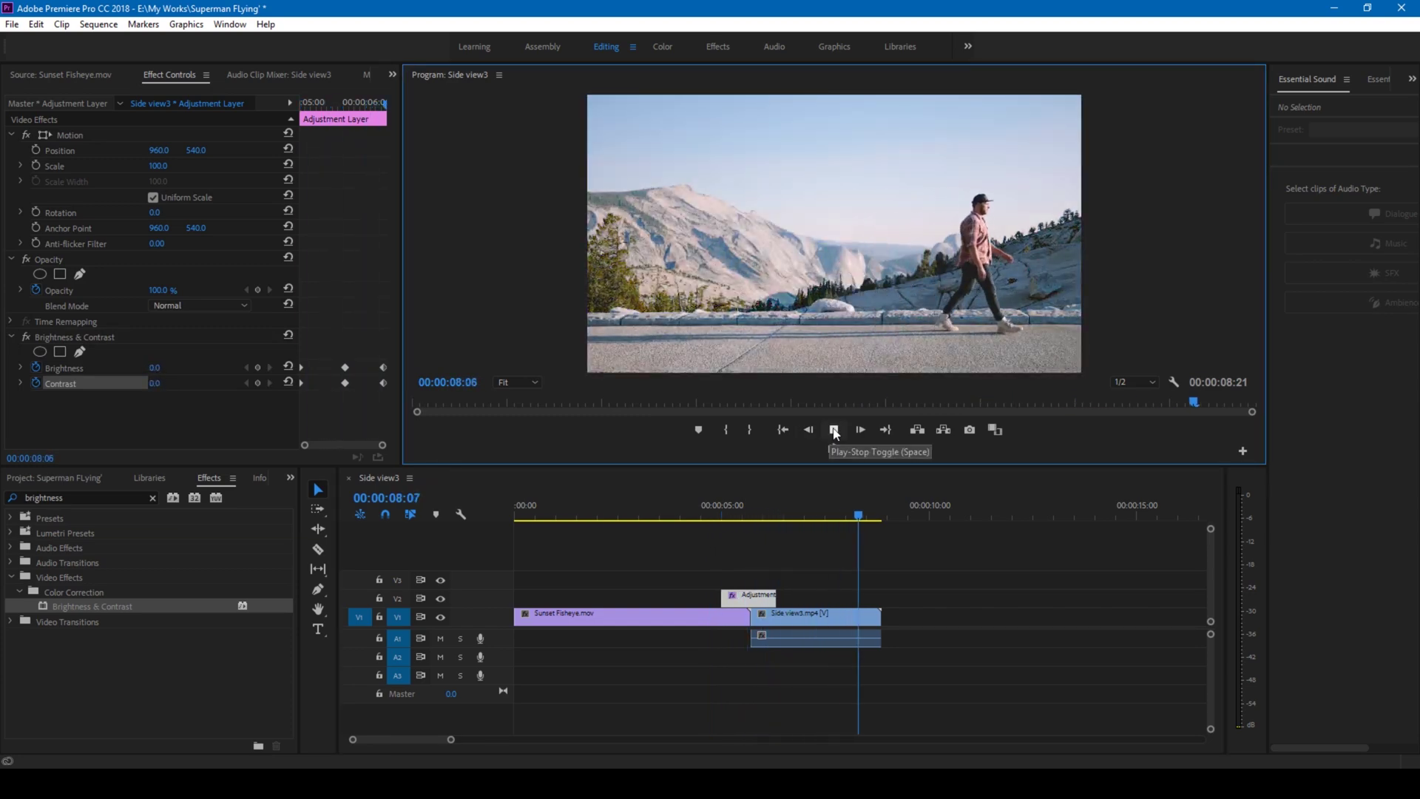
click(833, 430)
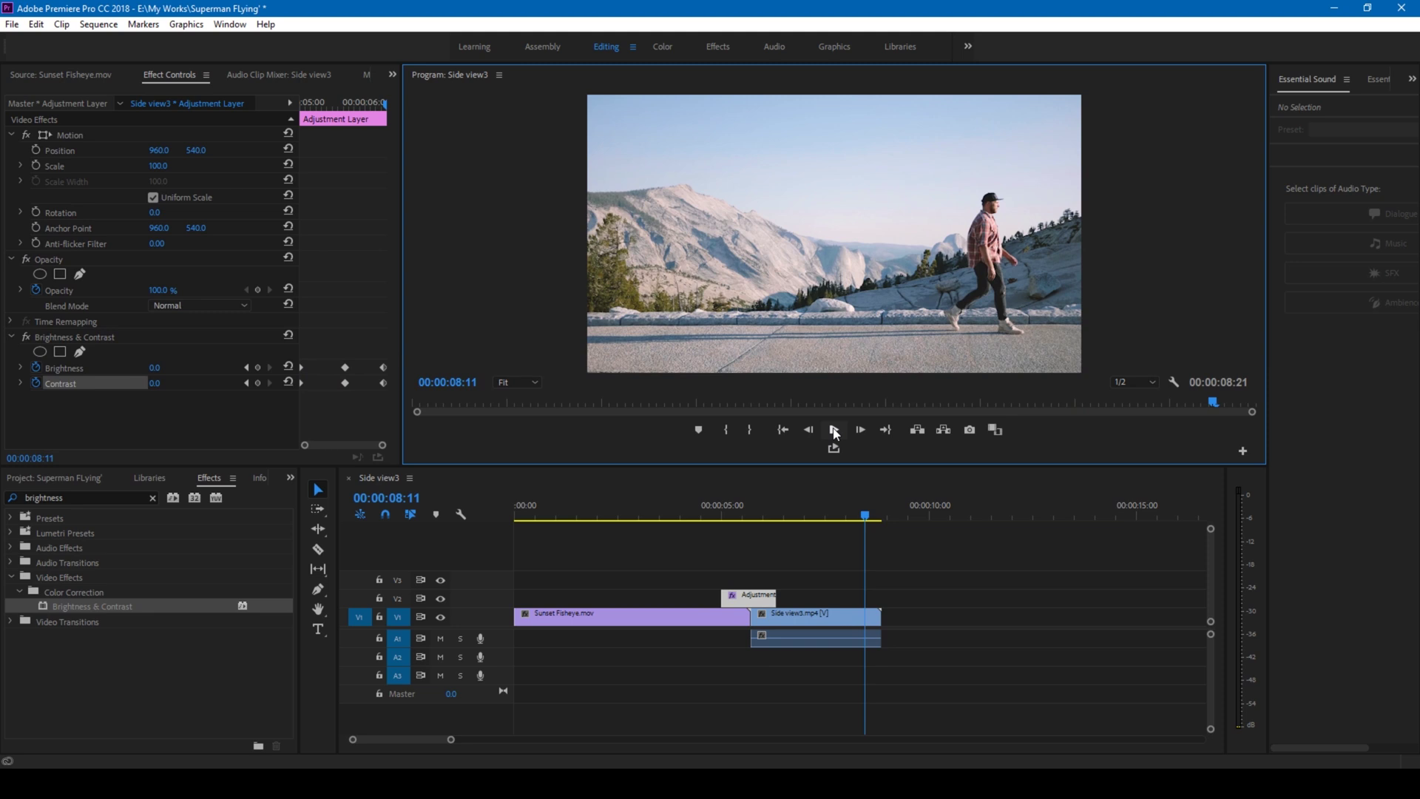